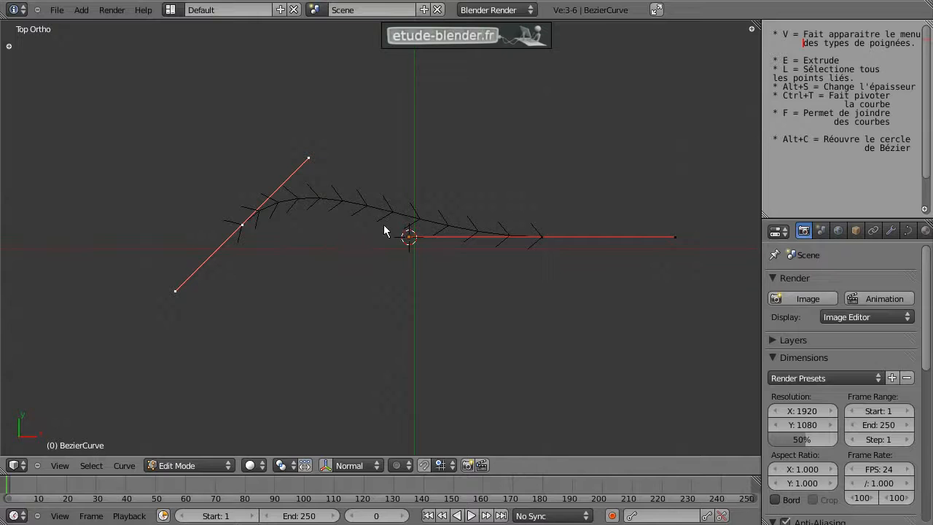
# Move the Bezier curve's left end point up and outward, and try rotating and scaling it
pyautogui.click(328, 204)
pyautogui.press('r')
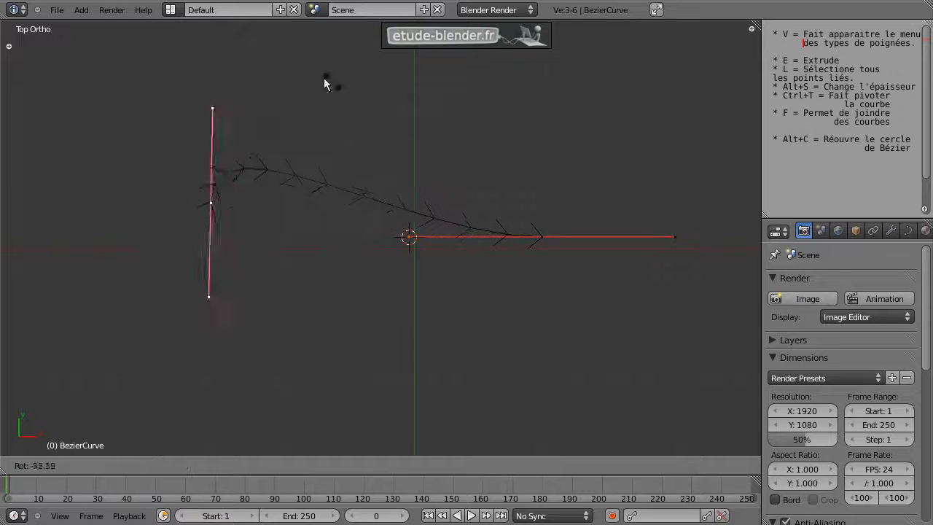
pyautogui.press('Escape')
pyautogui.press('s')
pyautogui.press('Escape')
# Raise the curve's right end point, extrude a new point down and to its right, and rotate that point about 102°
pyautogui.moveTo(541, 239); pyautogui.dragTo(501, 140, button='right')
pyautogui.scroll(-2, 516, 171)
pyautogui.press('e')
pyautogui.click(629, 308)
pyautogui.press('r')
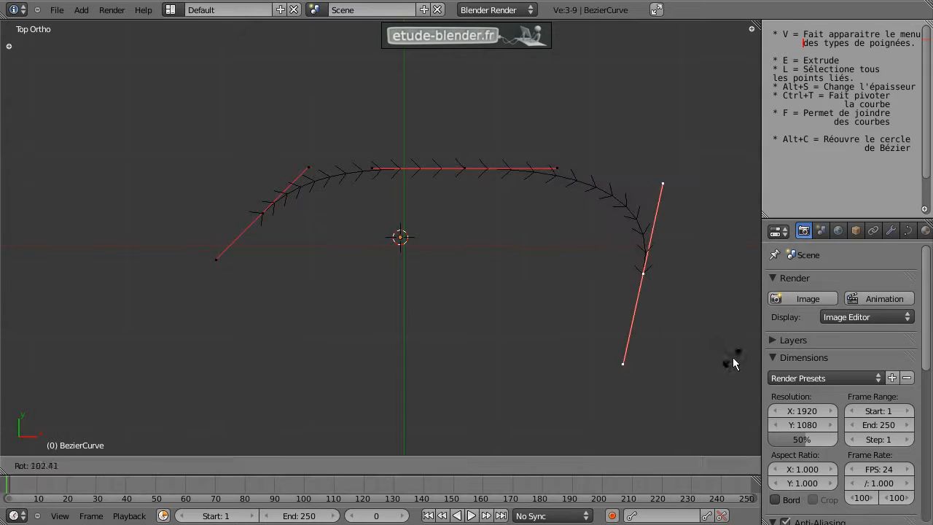
pyautogui.click(733, 357)
# Extrude two more points along the bottom of the curve toward the left, rotating the last one about 47°
pyautogui.keyDown('shift'); pyautogui.moveTo(691, 350); pyautogui.dragTo(653, 217, button='middle'); pyautogui.keyUp('shift')
pyautogui.press('e')
pyautogui.click(551, 293)
pyautogui.press('e')
pyautogui.click(383, 377)
pyautogui.press('r')
pyautogui.click(452, 372)
pyautogui.press('t')
pyautogui.keyDown('shift'); pyautogui.moveTo(508, 234); pyautogui.dragTo(508, 312, button='middle'); pyautogui.keyUp('shift')
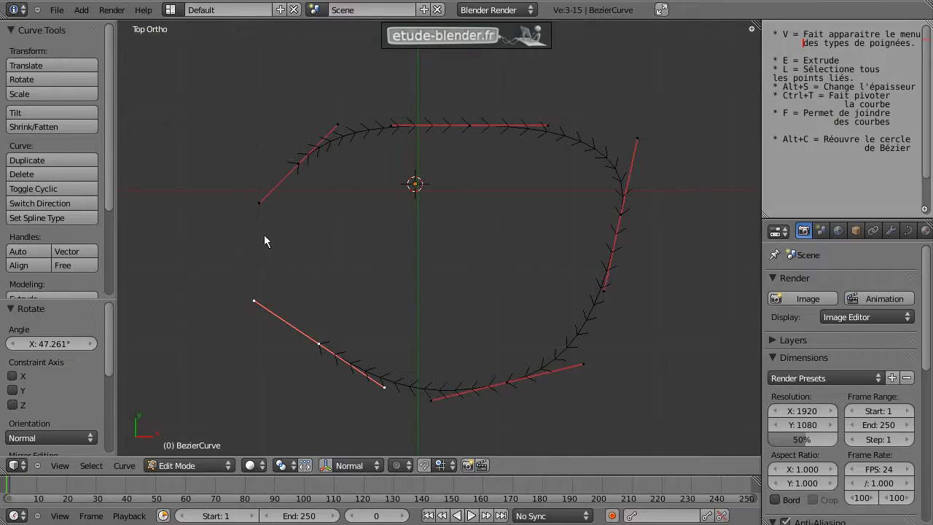
# Set the handle type of the curve's top control point to Automatic and try moving the point
pyautogui.rightClick(470, 126)
pyautogui.moveTo(782, 34); pyautogui.dragTo(832, 34)
pyautogui.press('v')
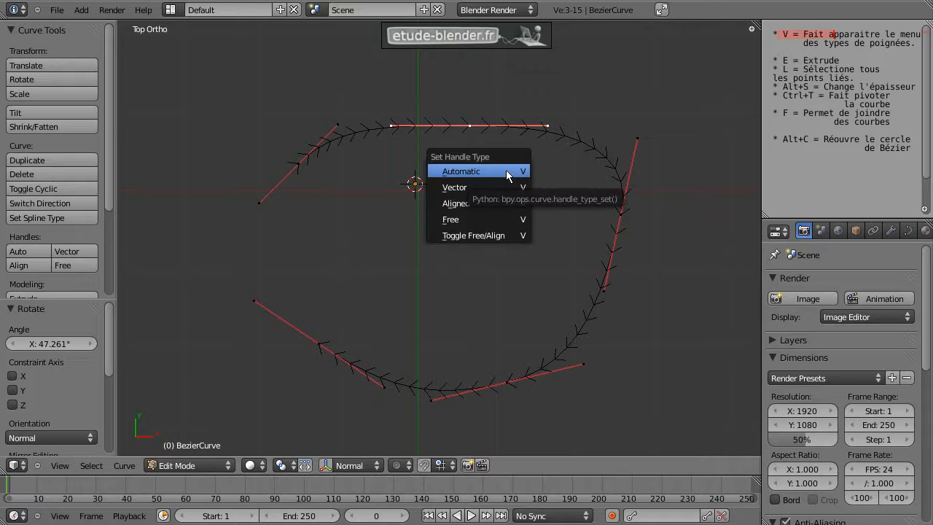
pyautogui.click(493, 173)
pyautogui.scroll(3, 450, 250)
pyautogui.press('g')
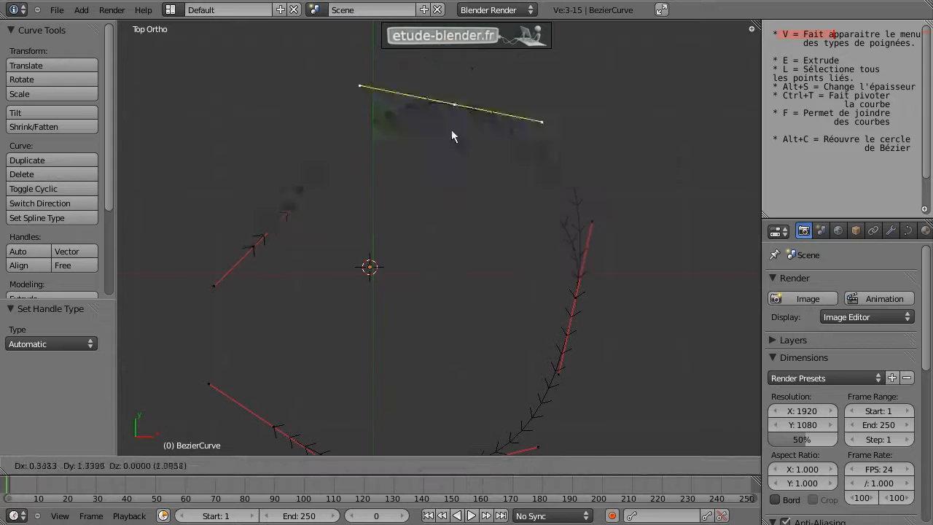
pyautogui.press('Escape')
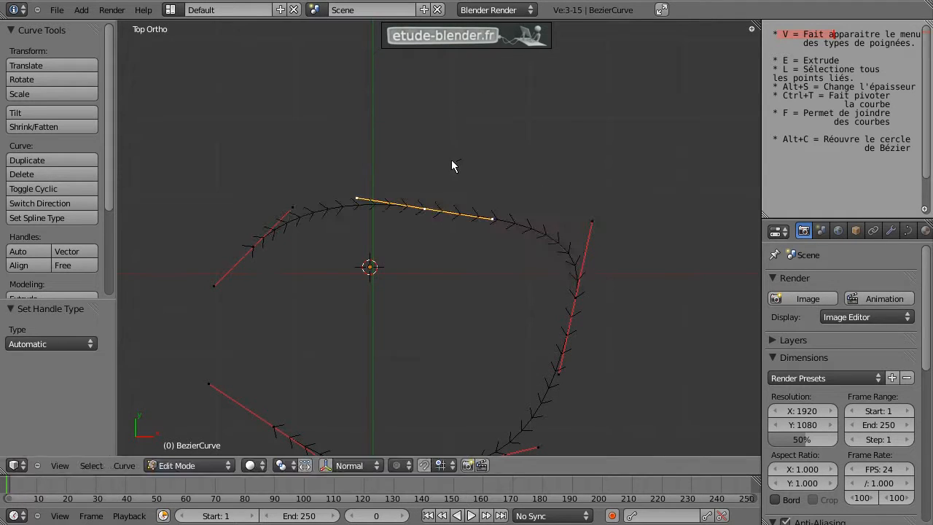
# Set the top point's handles to Vector and move the point about 0.279 in X and 1.971 in Y
pyautogui.press('v')
pyautogui.click(449, 186)
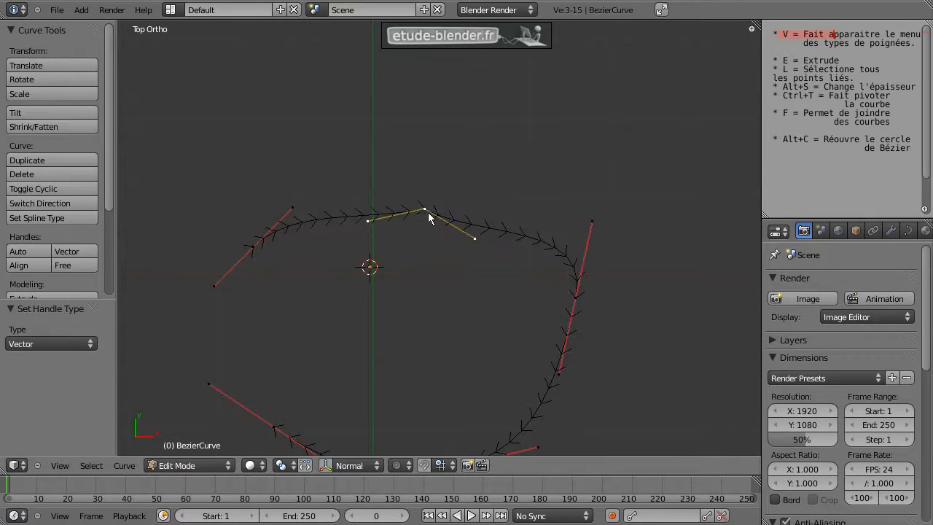
pyautogui.press('g')
pyautogui.click(447, 56)
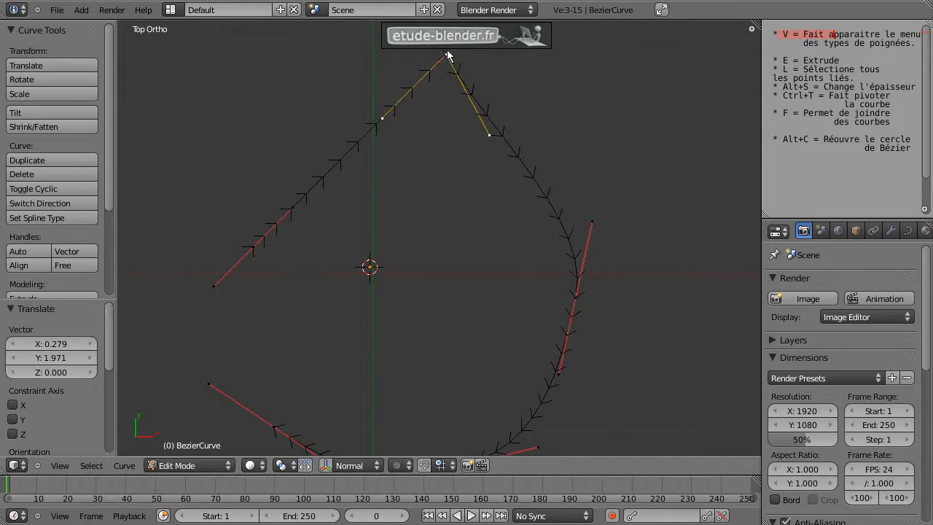
# Set the top point's handles to Aligned, lower the point, and move its right handle about 0.270 in X and -1.088 in Y
pyautogui.press('v')
pyautogui.click(491, 204)
pyautogui.press('g')
pyautogui.click(437, 117)
pyautogui.press('g')
pyautogui.click(527, 142)
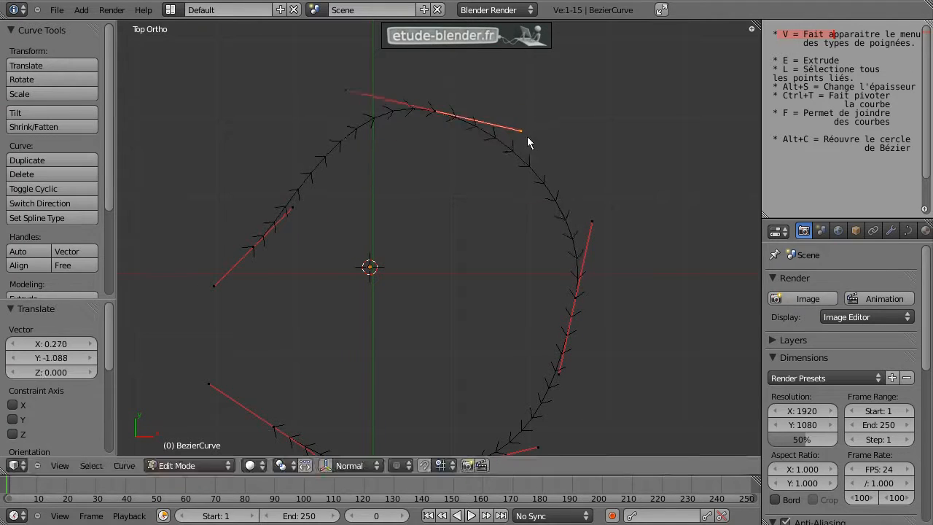
# Set the top point's handles to Free and move its left handle about 0.214 in X and -1.134 in Y
pyautogui.rightClick(434, 113)
pyautogui.press('v')
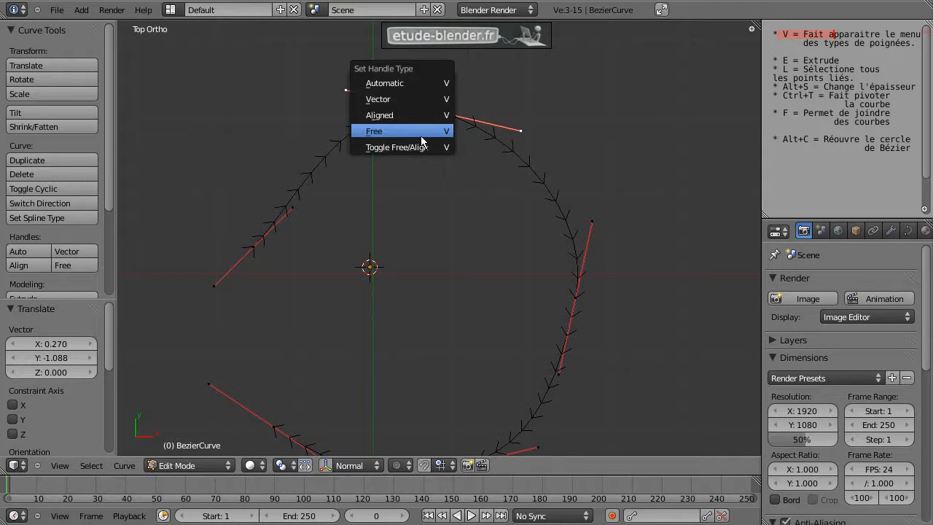
pyautogui.click(417, 138)
pyautogui.rightClick(346, 91)
pyautogui.press('g')
pyautogui.click(355, 185)
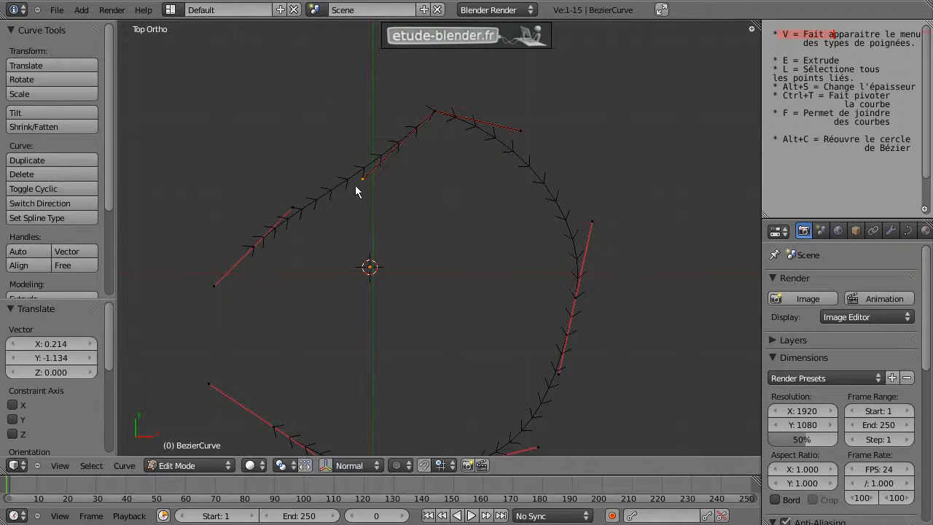
# Try moving the top point's right handle and the two handles of the curve's rightmost point
pyautogui.rightClick(521, 131)
pyautogui.press('g')
pyautogui.rightClick(583, 233)
pyautogui.press('g')
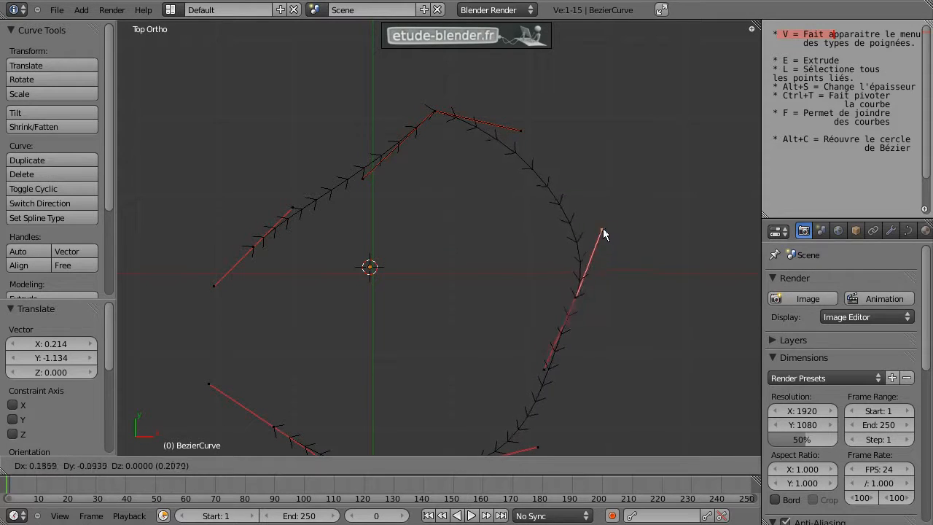
pyautogui.rightClick(583, 241)
pyautogui.rightClick(555, 374)
pyautogui.press('g')
pyautogui.rightClick(581, 370)
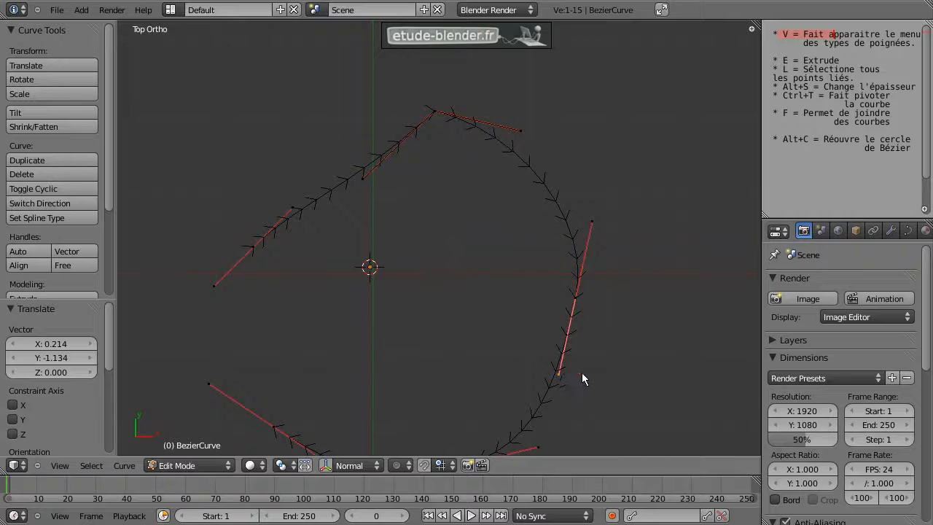
# Set the top point's handles to Aligned, adjust its right handle, and shift the point about 0.112 in X and -0.139 in Y
pyautogui.press('v')
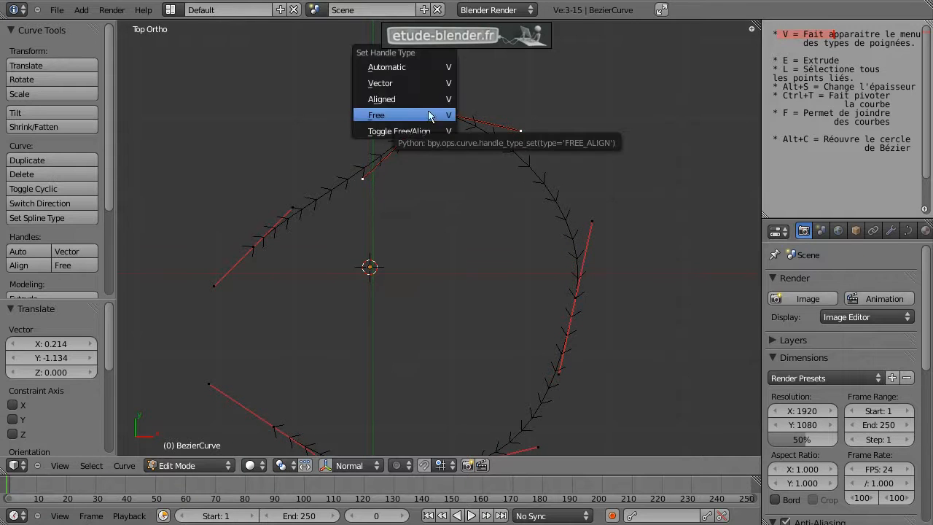
pyautogui.click(414, 100)
pyautogui.press('g')
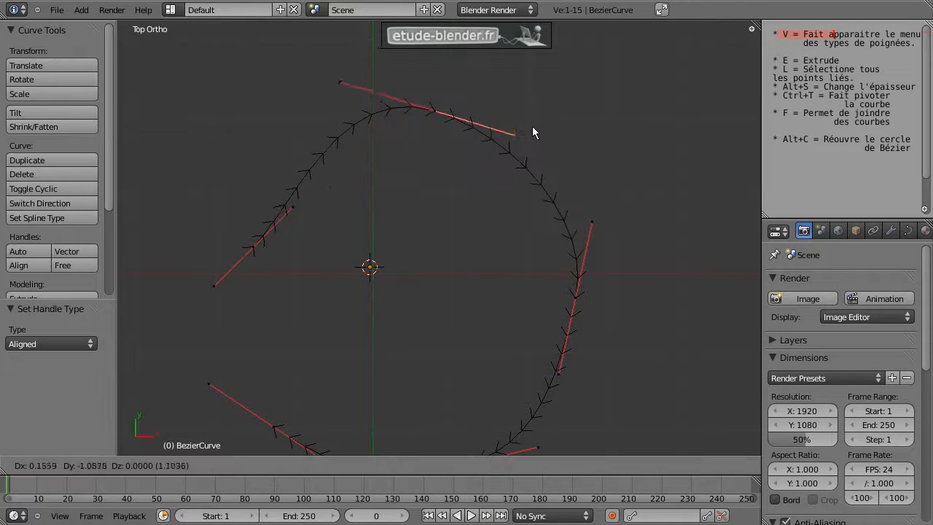
pyautogui.click(531, 119)
pyautogui.press('g')
pyautogui.click(440, 126)
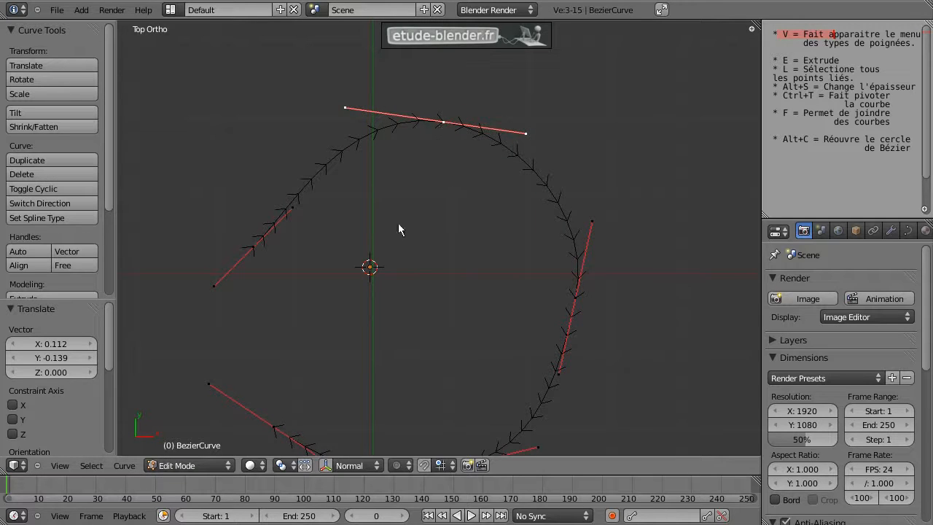
# Close the curve by joining its upper-left and lower-left end points with a segment
pyautogui.rightClick(341, 110)
pyautogui.keyDown('shift'); pyautogui.moveTo(483, 205); pyautogui.dragTo(443, 142, button='middle'); pyautogui.keyUp('shift')
pyautogui.rightClick(214, 181)
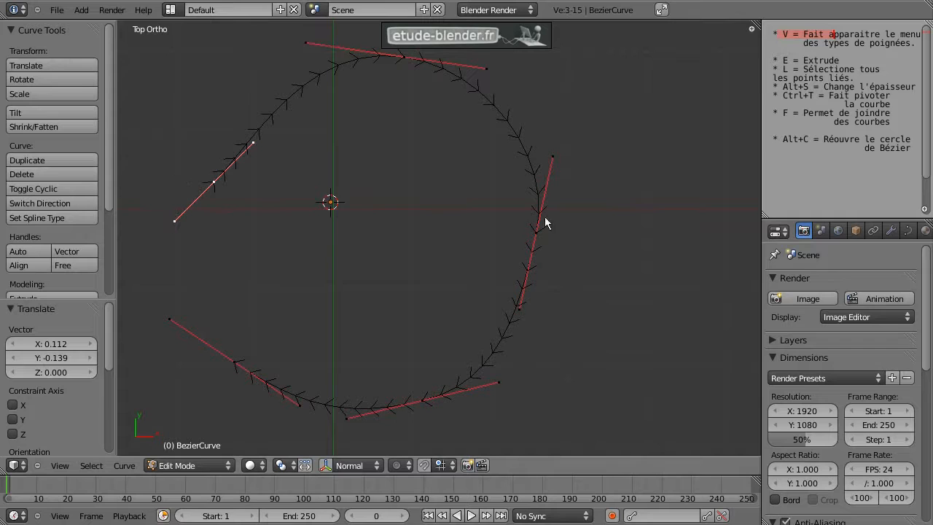
pyautogui.keyDown('shift'); pyautogui.moveTo(349, 285); pyautogui.dragTo(462, 230, button='middle'); pyautogui.keyUp('shift')
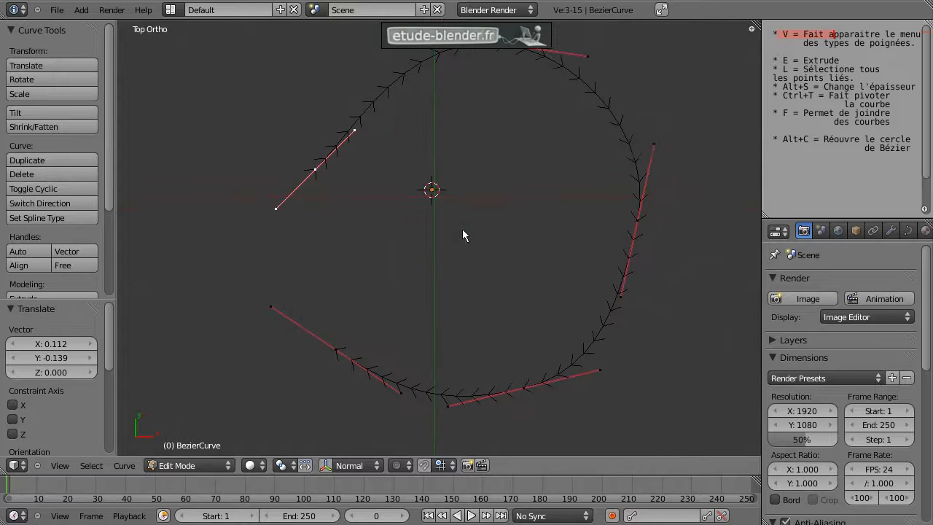
pyautogui.keyDown('shift'); pyautogui.rightClick(335, 350); pyautogui.keyUp('shift')
pyautogui.moveTo(782, 113); pyautogui.dragTo(800, 113)
pyautogui.press('f')
pyautogui.scroll(-2, 438, 237)
pyautogui.scroll(-2, 869, 233)
# Set the closed curve's shape type to 2D in its object data
pyautogui.click(863, 230)
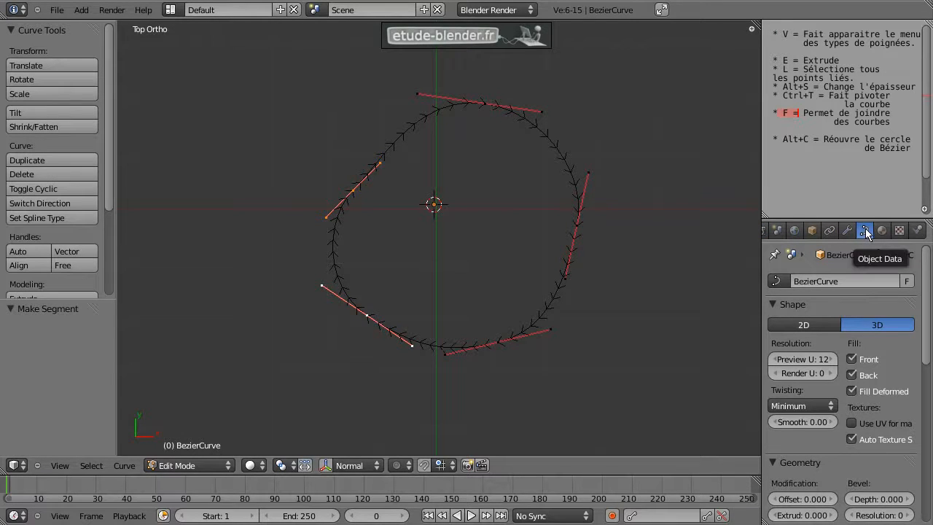
pyautogui.moveTo(510, 237); pyautogui.dragTo(441, 243, button='middle')
pyautogui.click(803, 325)
# Reshape the filled outline by moving its left, top and lower-left control points outward
pyautogui.moveTo(405, 204); pyautogui.dragTo(384, 174, button='right')
pyautogui.moveTo(495, 260); pyautogui.dragTo(520, 230, button='middle')
pyautogui.moveTo(521, 230); pyautogui.dragTo(501, 184, button='right')
pyautogui.moveTo(494, 247); pyautogui.dragTo(531, 323, button='middle')
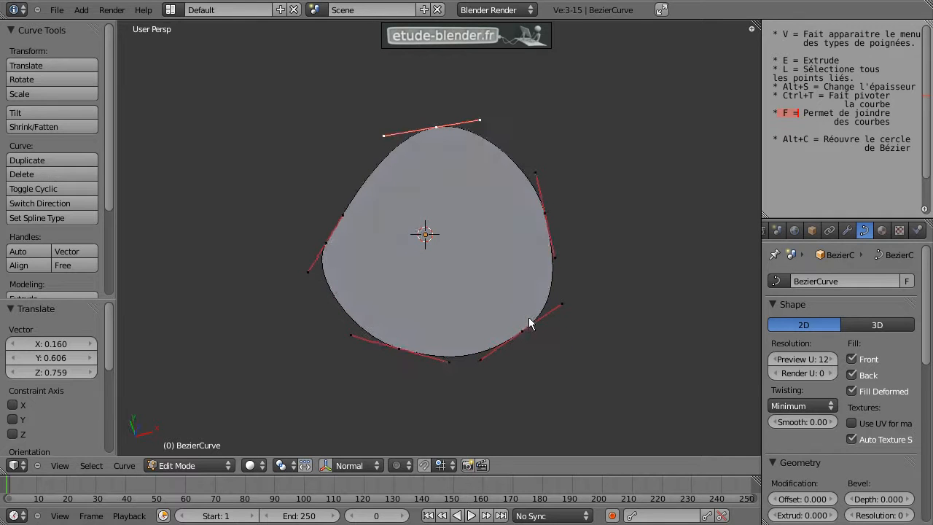
pyautogui.press('KP_7')
pyautogui.moveTo(329, 197); pyautogui.dragTo(294, 81, button='right')
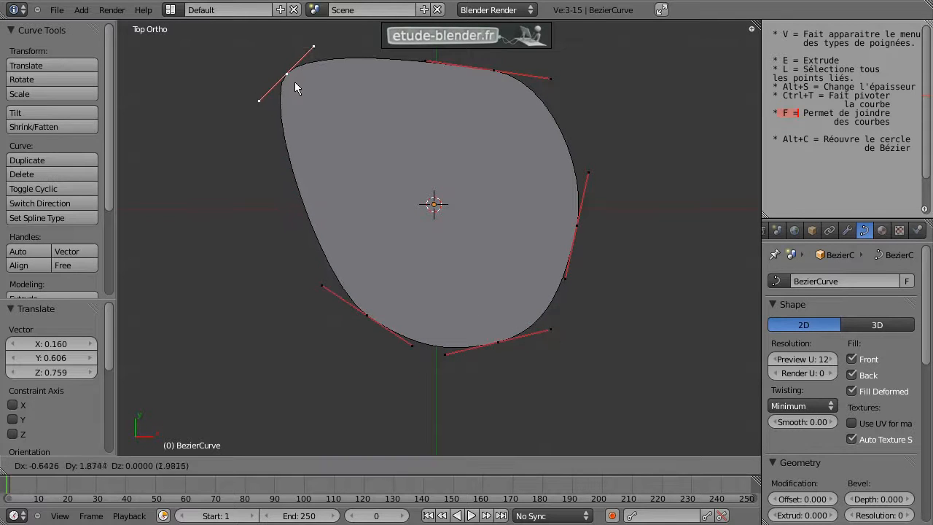
pyautogui.moveTo(368, 313); pyautogui.dragTo(301, 379, button='right')
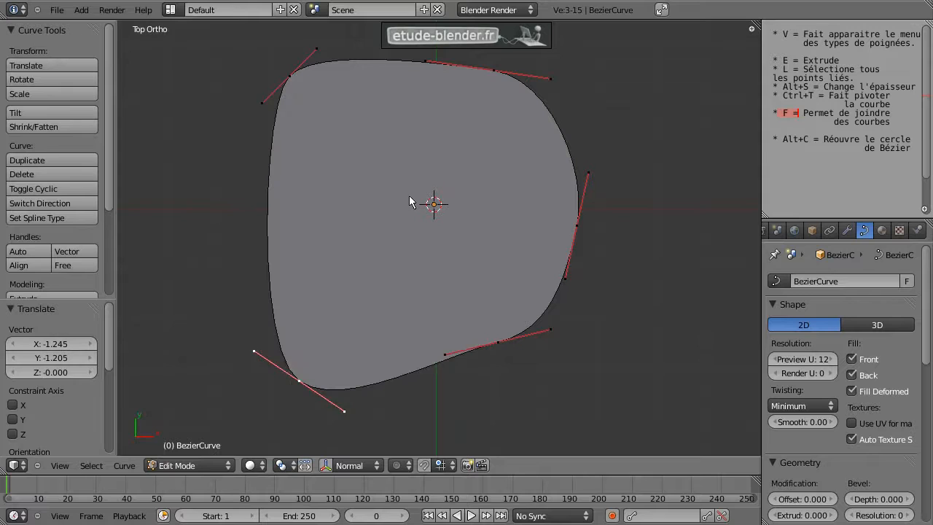
# Select all linked points of the outline, duplicate them in place, and scale the copy to about 0.397 to form a hole
pyautogui.press('a')
pyautogui.rightClick(494, 70)
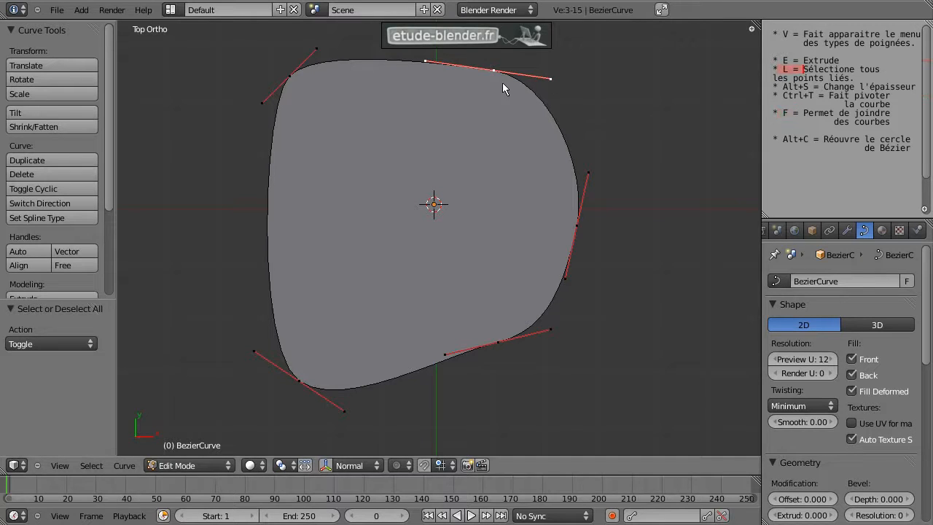
pyautogui.press('l')
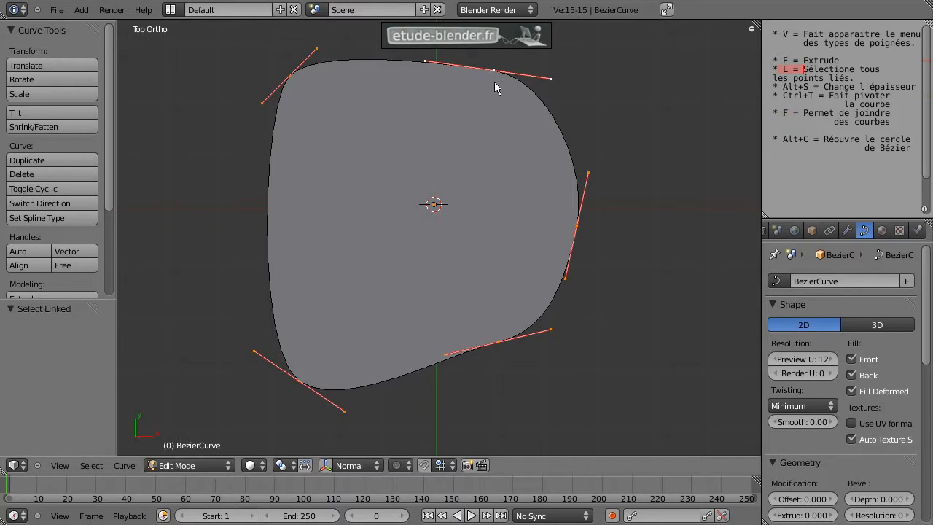
pyautogui.hotkey('shift', 'd')
pyautogui.rightClick(466, 184)
pyautogui.press('s')
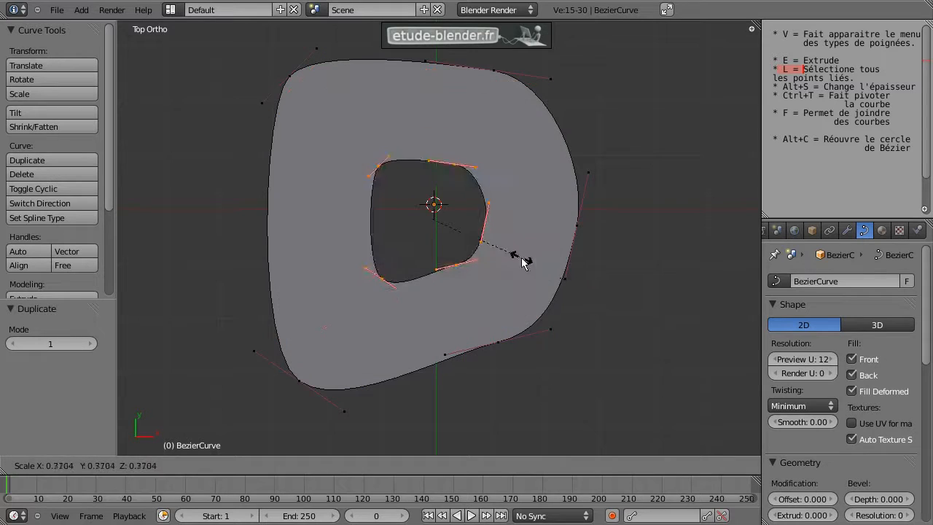
pyautogui.click(533, 270)
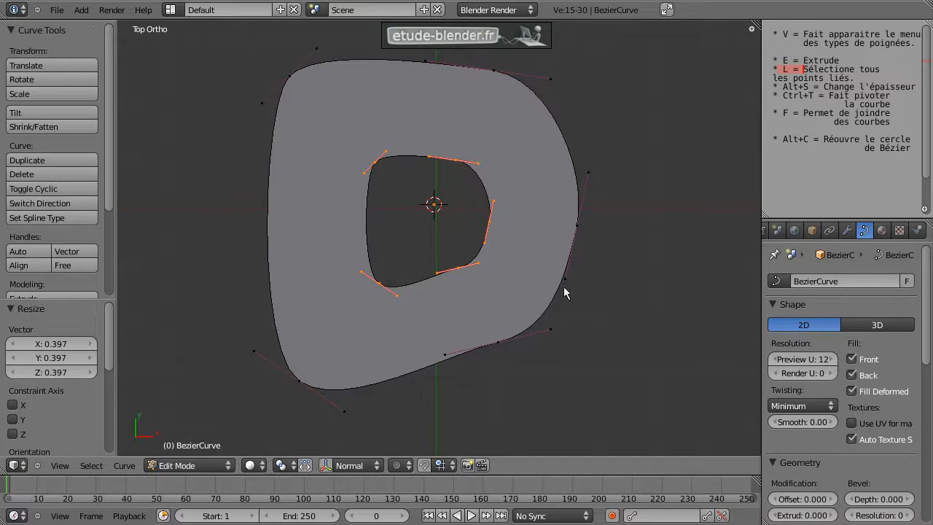
# Move the hole about -1.098 in X and 1.285 in Y, and scale it down further
pyautogui.press('g')
pyautogui.click(503, 216)
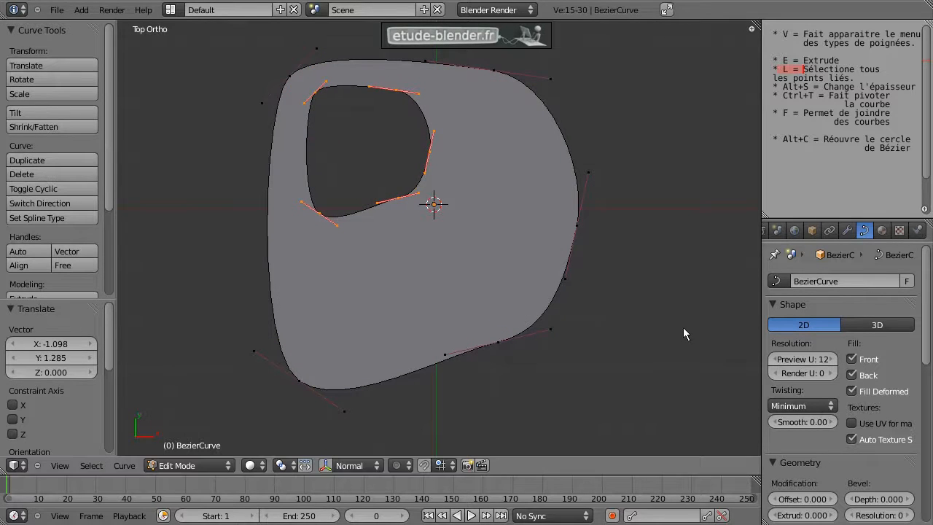
pyautogui.press('s')
pyautogui.click(497, 234)
# Duplicate the small hole three times, spreading the copies across the upper and middle part of the shape
pyautogui.hotkey('shift', 'd')
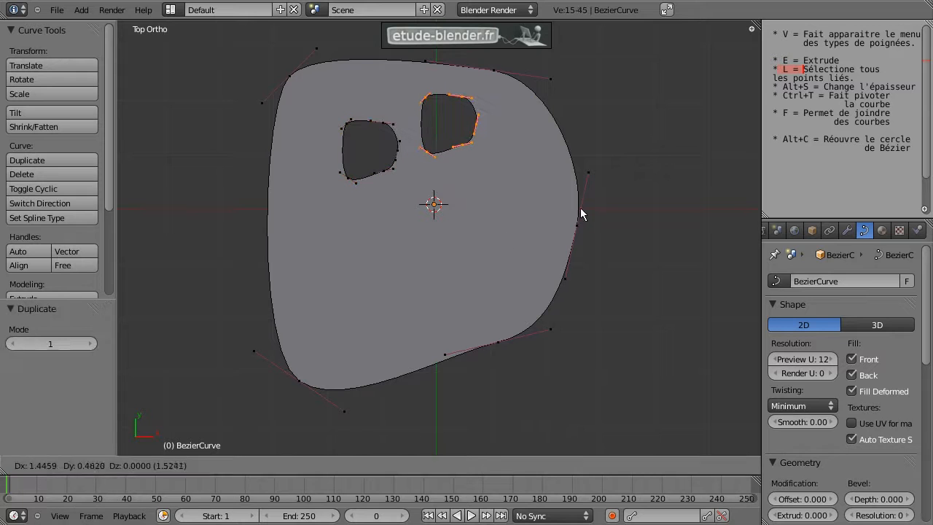
pyautogui.click(634, 318)
pyautogui.hotkey('shift', 'd')
pyautogui.click(445, 241)
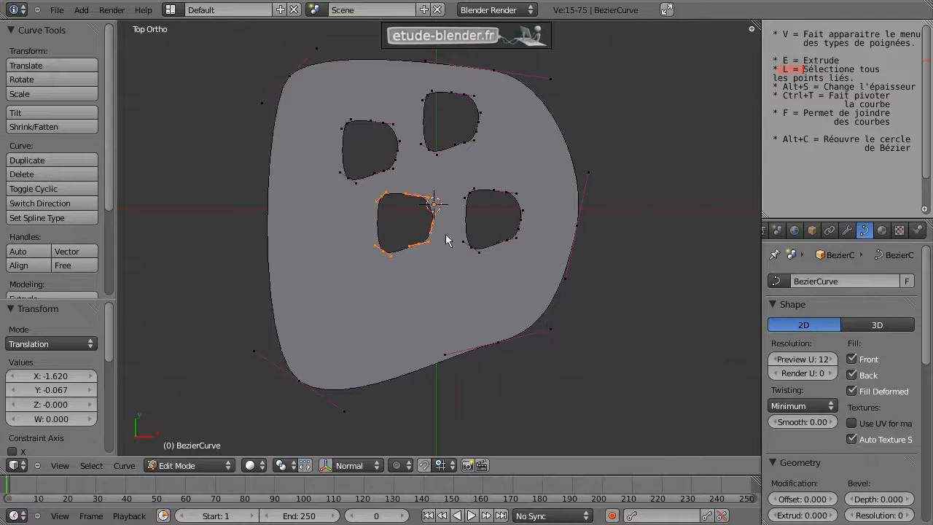
# Return to Object Mode and rotate the curve object 90° about the X axis
pyautogui.moveTo(496, 194); pyautogui.dragTo(476, 207, button='middle')
pyautogui.press('Tab')
pyautogui.write('rx90')
pyautogui.press('Return')
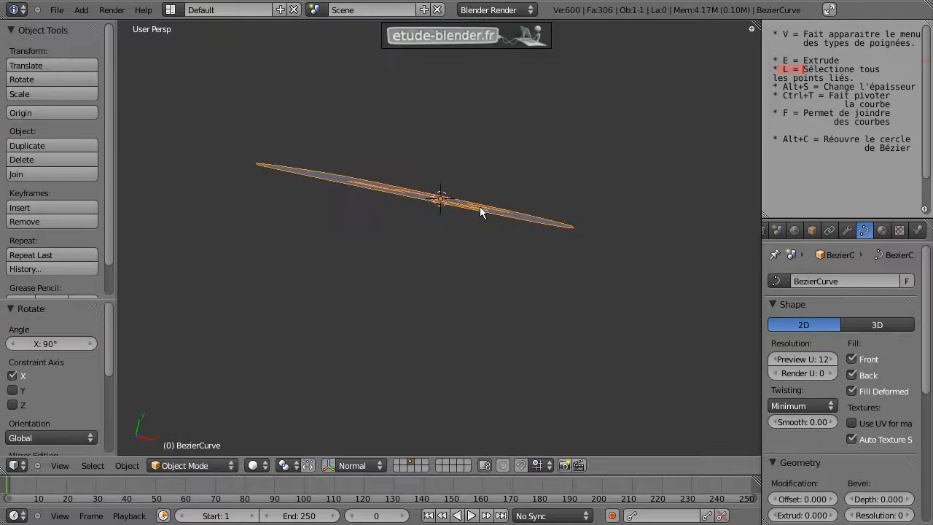
# Set the curve's Extrude value to 0.155 to give the perforated shape thickness
pyautogui.moveTo(470, 273); pyautogui.dragTo(357, 286, button='middle')
pyautogui.scroll(-4, 875, 372)
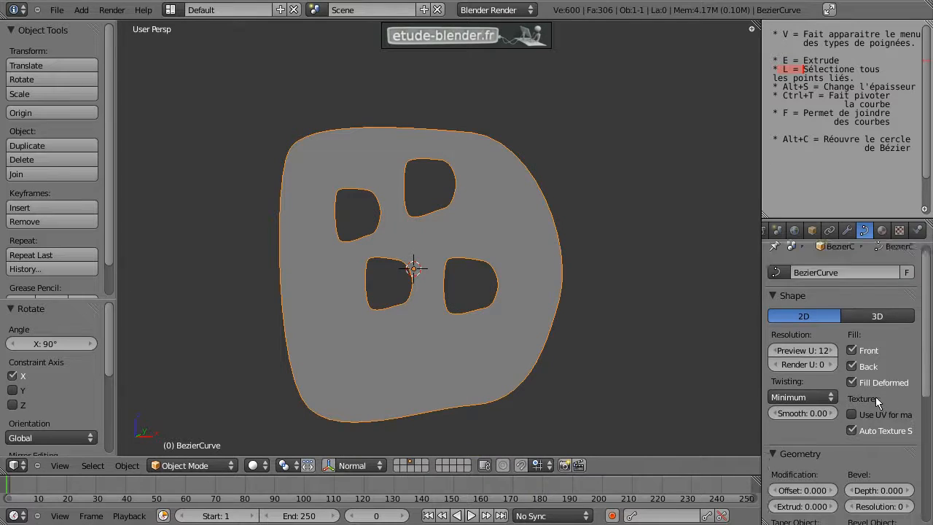
pyautogui.moveTo(788, 417); pyautogui.dragTo(904, 421)
# Bevel the curve's edges with a depth of 0.060 and a resolution of 15
pyautogui.moveTo(510, 328); pyautogui.dragTo(484, 342, button='middle')
pyautogui.scroll(2, 484, 343)
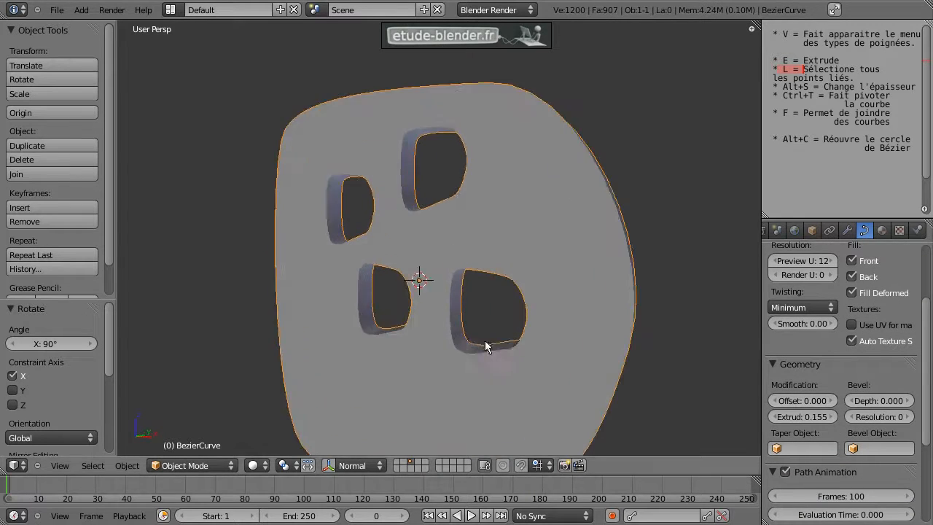
pyautogui.scroll(2, 631, 348)
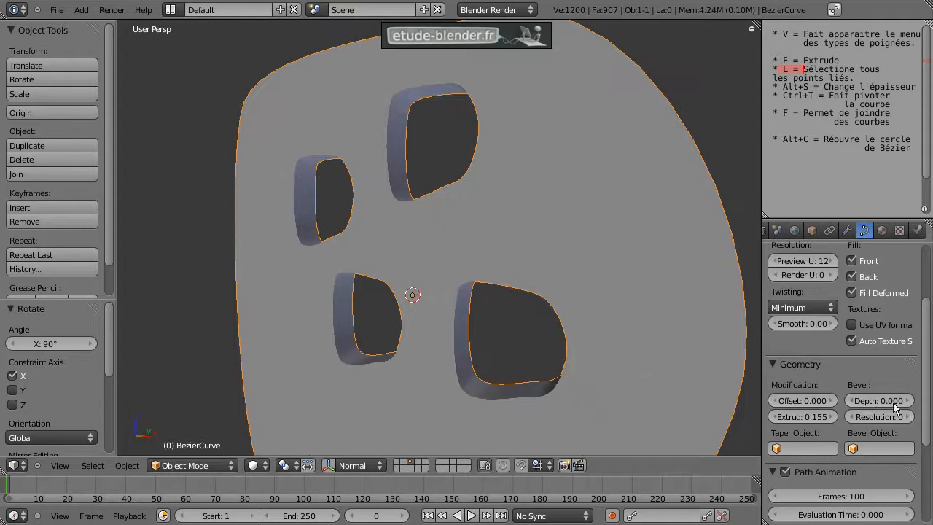
pyautogui.moveTo(864, 402); pyautogui.dragTo(906, 421)
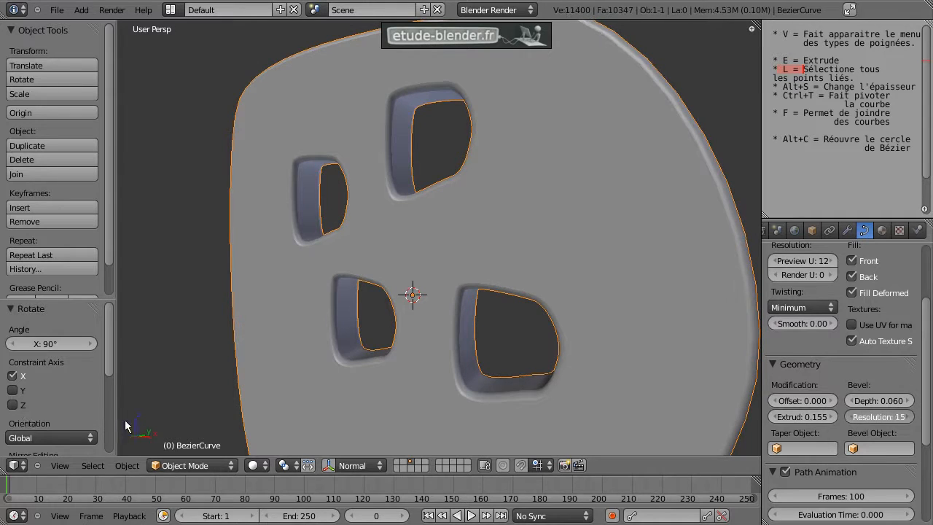
# In Edit Mode, stretch the lower-right hole by moving its top-right and top-left control points upward
pyautogui.moveTo(455, 297); pyautogui.dragTo(514, 313, button='middle')
pyautogui.press('Tab')
pyautogui.moveTo(510, 281); pyautogui.dragTo(529, 193, button='right')
pyautogui.moveTo(442, 270); pyautogui.dragTo(428, 241, button='right')
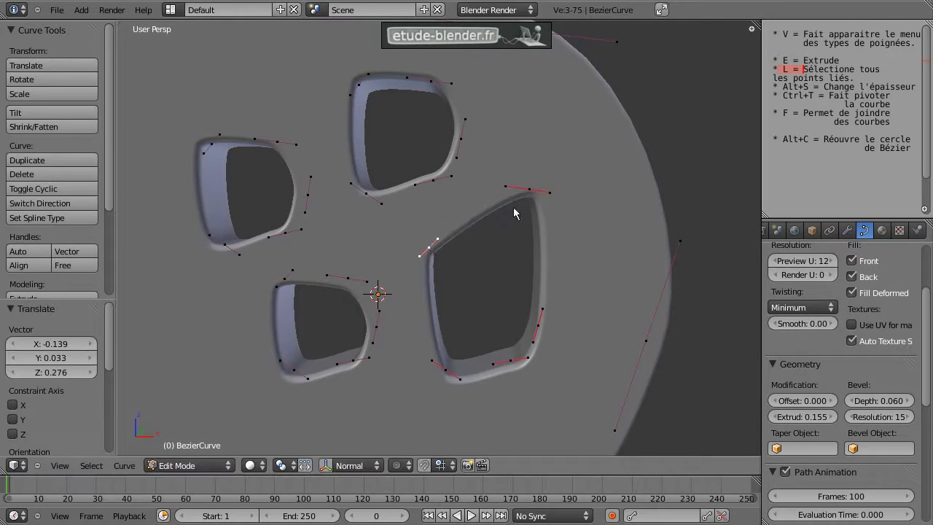
# Raise the large hole's top-right control point and subdivide the segment between its two upper points
pyautogui.moveTo(537, 182); pyautogui.dragTo(545, 167, button='right')
pyautogui.rightClick(432, 251)
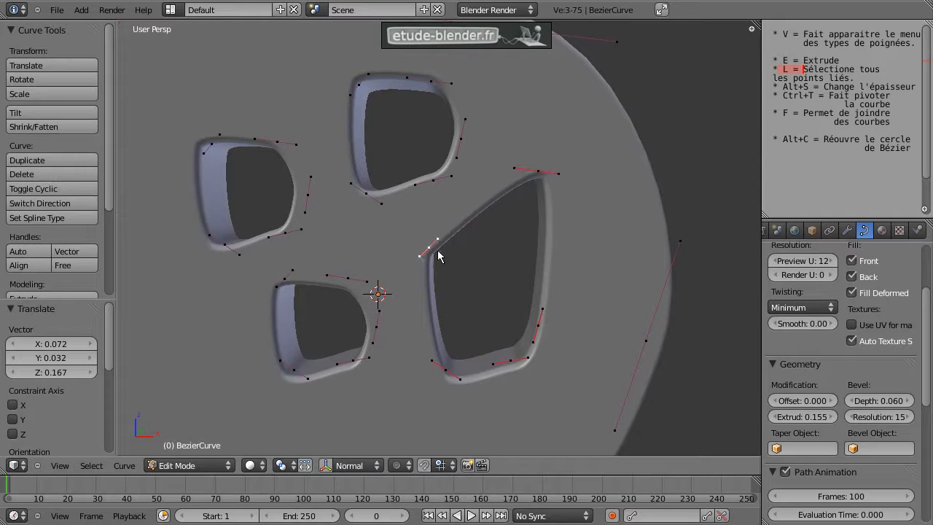
pyautogui.keyDown('shift'); pyautogui.rightClick(537, 172); pyautogui.keyUp('shift')
pyautogui.press('w')
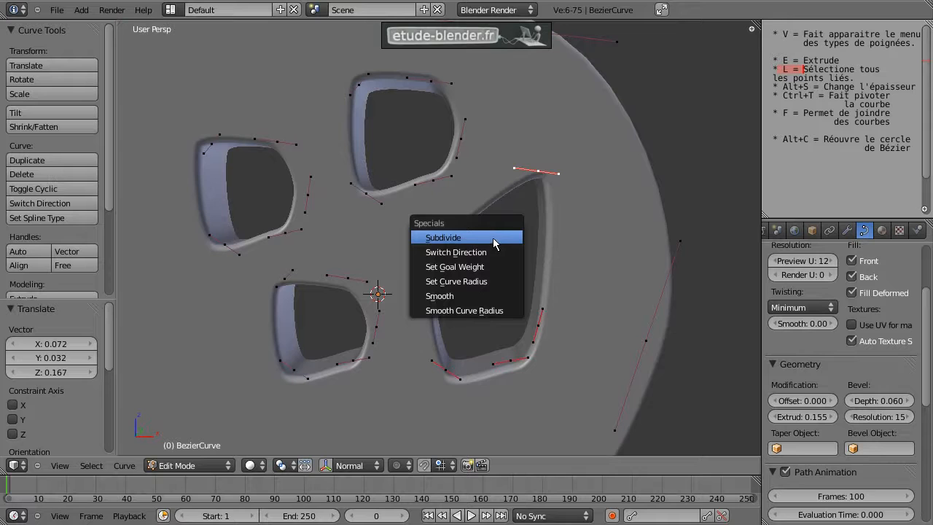
pyautogui.click(494, 239)
# Pull the subdivided segment's midpoint outward to round the large hole's upper-left edge
pyautogui.moveTo(483, 212); pyautogui.dragTo(467, 198, button='right')
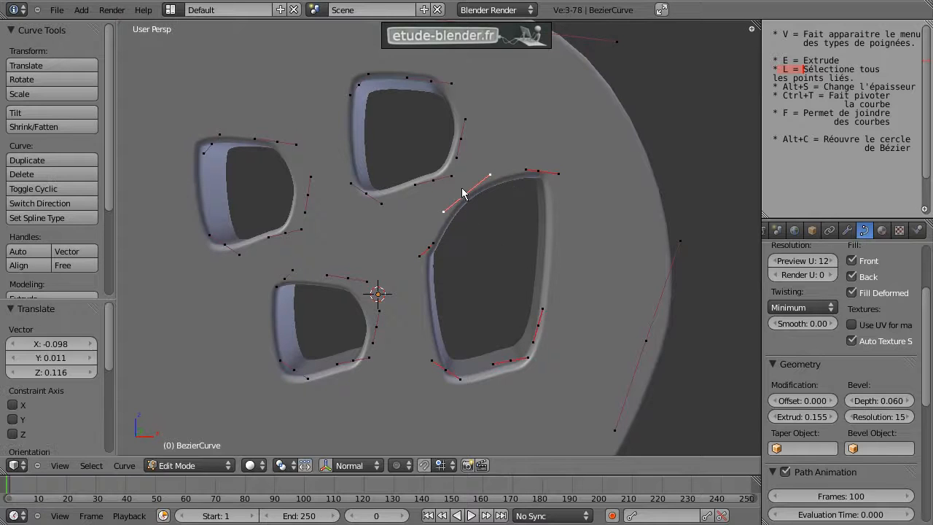
pyautogui.scroll(-5, 111, 104)
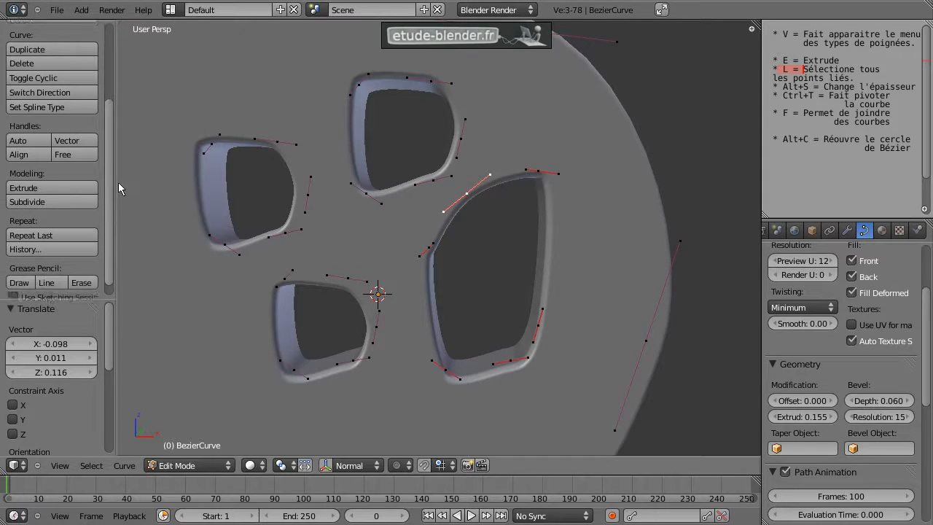
pyautogui.scroll(4, 108, 199)
pyautogui.scroll(-3, 480, 254)
# Reshape the outer outline by raising its top control point and moving its top-left point inward
pyautogui.moveTo(481, 110); pyautogui.dragTo(469, 71, button='right')
pyautogui.scroll(-2, 467, 146)
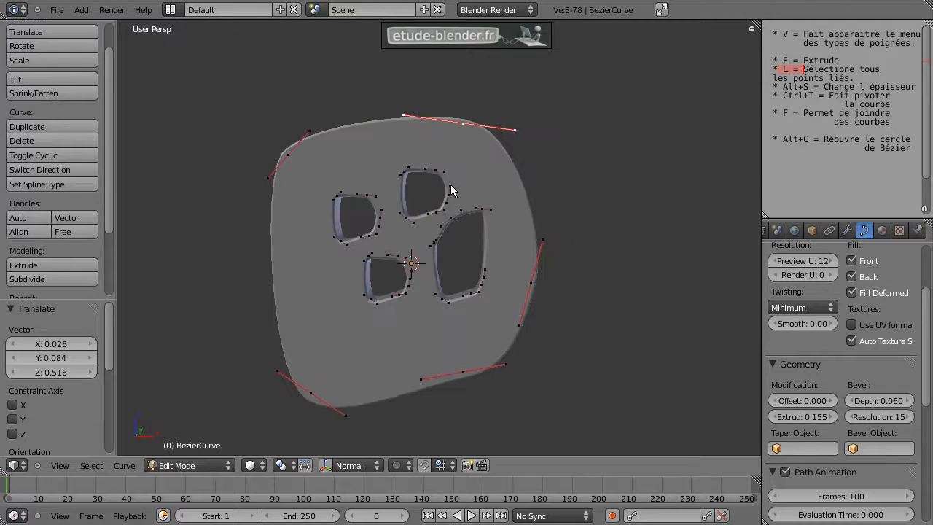
pyautogui.moveTo(288, 159); pyautogui.dragTo(301, 177, button='right')
# Open the outer outline with Toggle Cyclic and close it again
pyautogui.rightClick(465, 125)
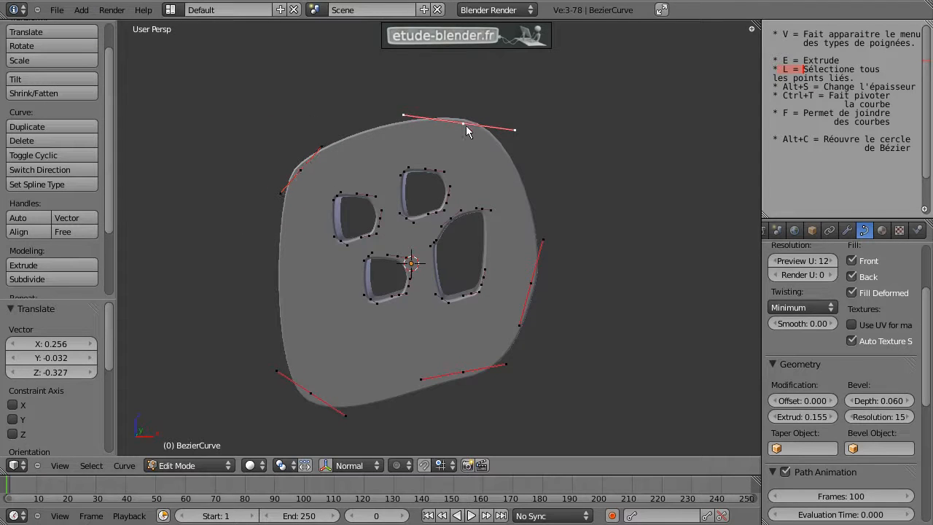
pyautogui.moveTo(784, 137); pyautogui.dragTo(817, 140)
pyautogui.hotkey('alt', 'c')
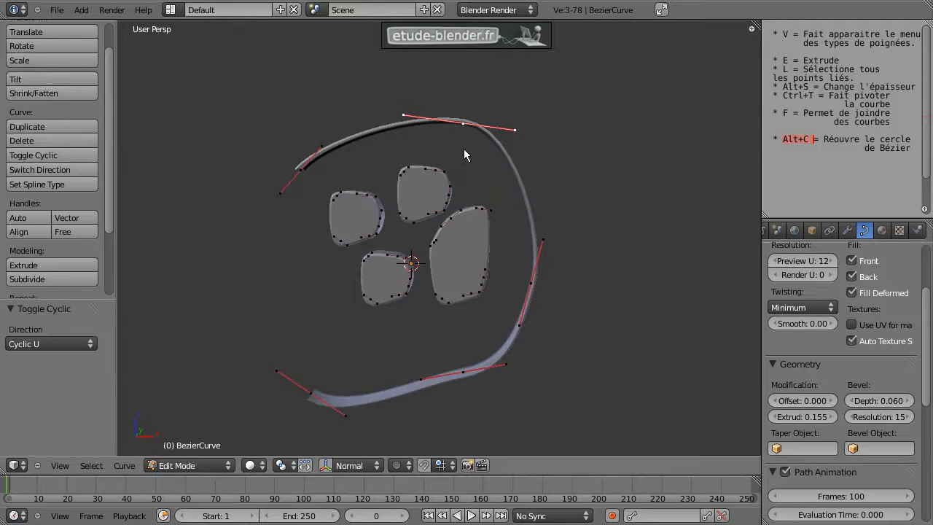
pyautogui.hotkey('alt', 'c')
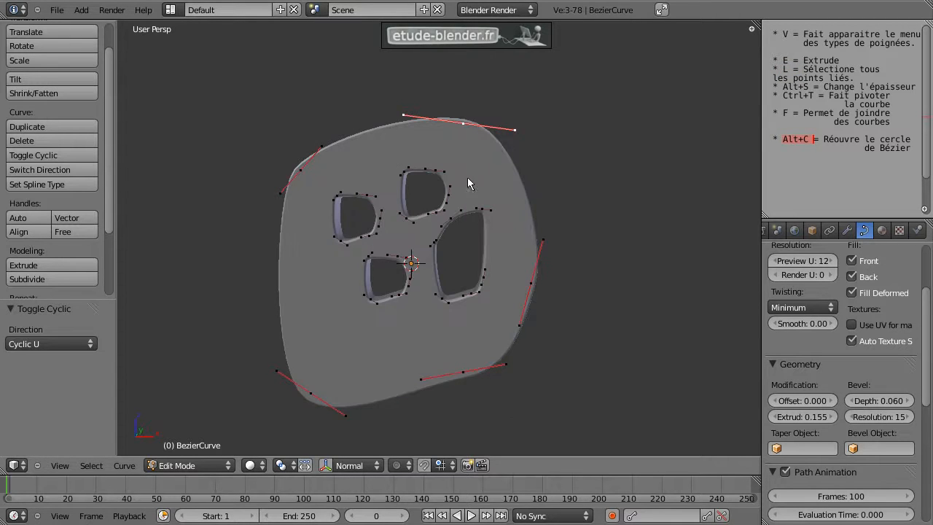
# Move the upper-left hole's bottom-left control point up into the hole and return to Object Mode
pyautogui.moveTo(343, 245); pyautogui.dragTo(351, 222, button='right')
pyautogui.rightClick(343, 233)
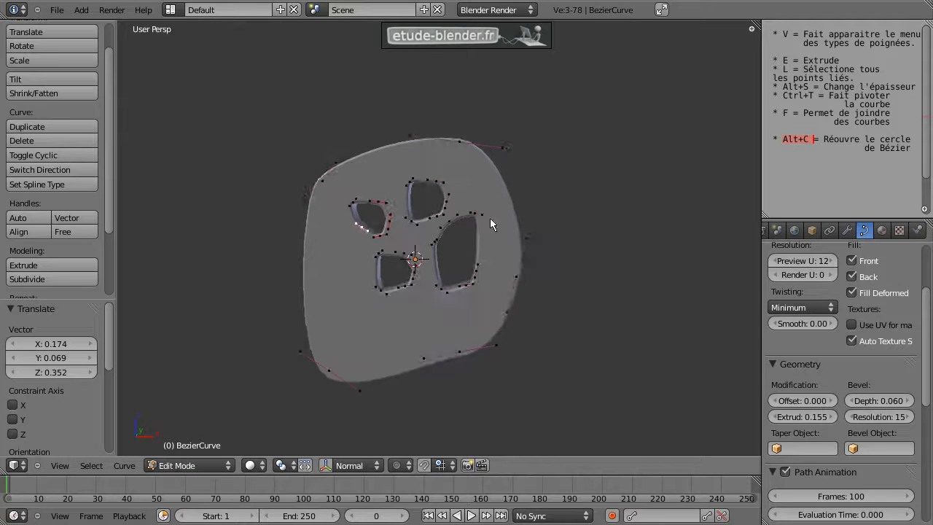
pyautogui.scroll(1, 481, 224)
pyautogui.press('Tab')
pyautogui.moveTo(512, 207); pyautogui.dragTo(486, 210, button='middle')
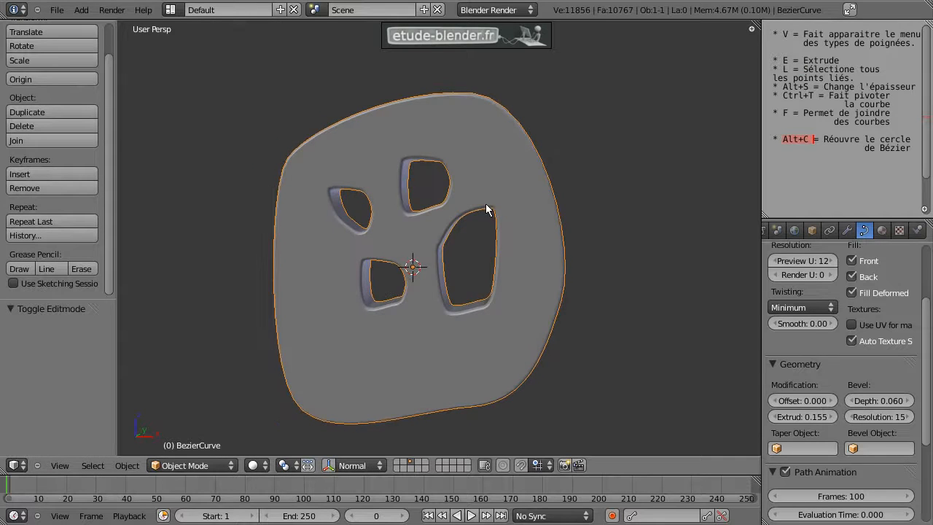
# Switch to the empty first layer and add a new Bezier curve there
pyautogui.click(399, 463)
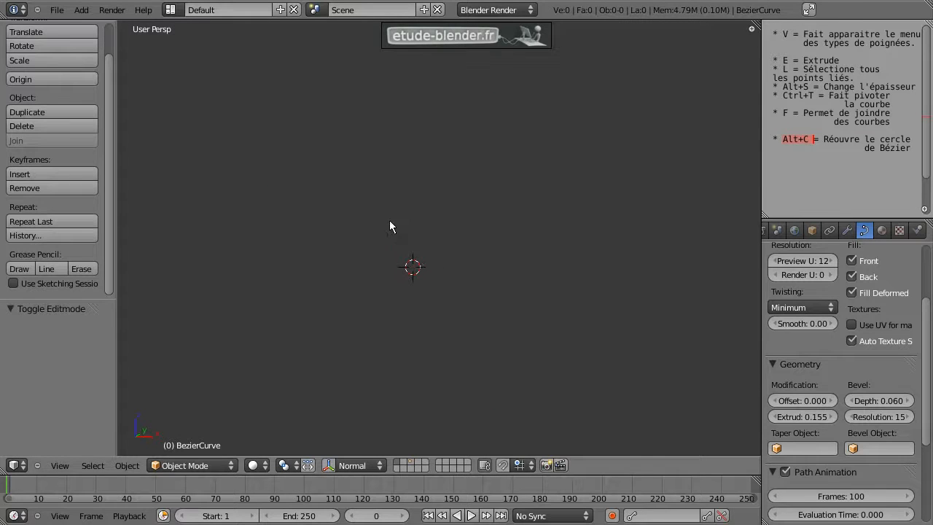
pyautogui.hotkey('shift', 'a')
pyautogui.moveTo(397, 221)
pyautogui.click(430, 221)
pyautogui.press('KP_5')
pyautogui.press('KP_7')
pyautogui.scroll(2, 439, 261)
# In Edit Mode, reposition both curve endpoints and extrude a third point by about 2.12 in X and -1.01 in Y
pyautogui.press('Tab')
pyautogui.moveTo(283, 183); pyautogui.dragTo(274, 152, button='right')
pyautogui.moveTo(484, 172); pyautogui.dragTo(490, 179, button='right')
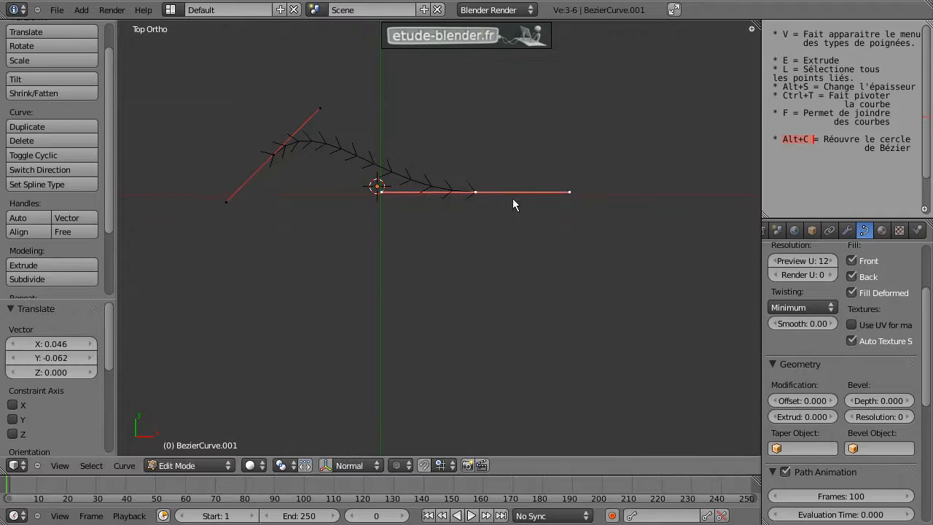
pyautogui.press('e')
pyautogui.click(733, 302)
pyautogui.scroll(-3, 733, 303)
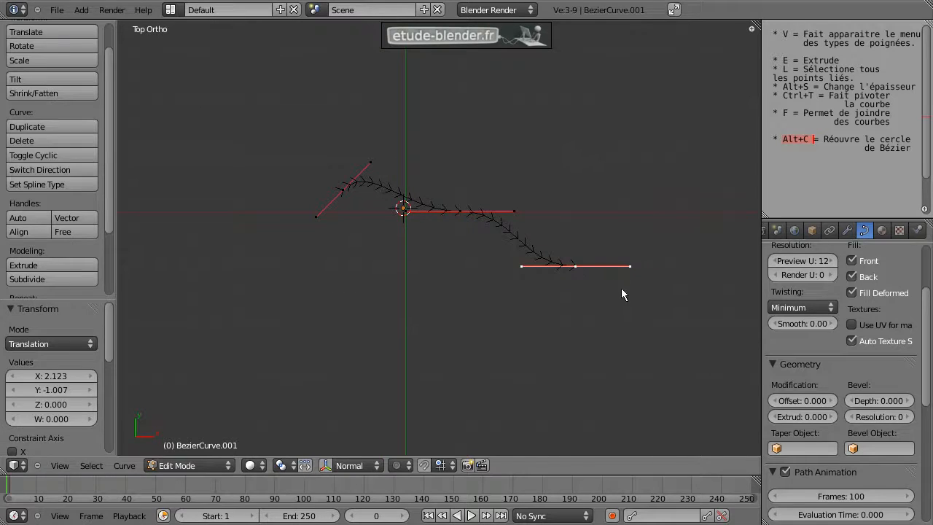
# In Object Mode, rotate the new curve 90° about the X axis and raise it along Z
pyautogui.press('Tab')
pyautogui.moveTo(554, 308); pyautogui.dragTo(506, 206, button='middle')
pyautogui.write('rx90')
pyautogui.press('Return')
pyautogui.press('g')
pyautogui.press('z')
pyautogui.click(478, 147)
pyautogui.moveTo(478, 146); pyautogui.dragTo(553, 192, button='middle')
pyautogui.press('Tab')
pyautogui.press('Tab')
pyautogui.moveTo(557, 262); pyautogui.dragTo(516, 256, button='middle')
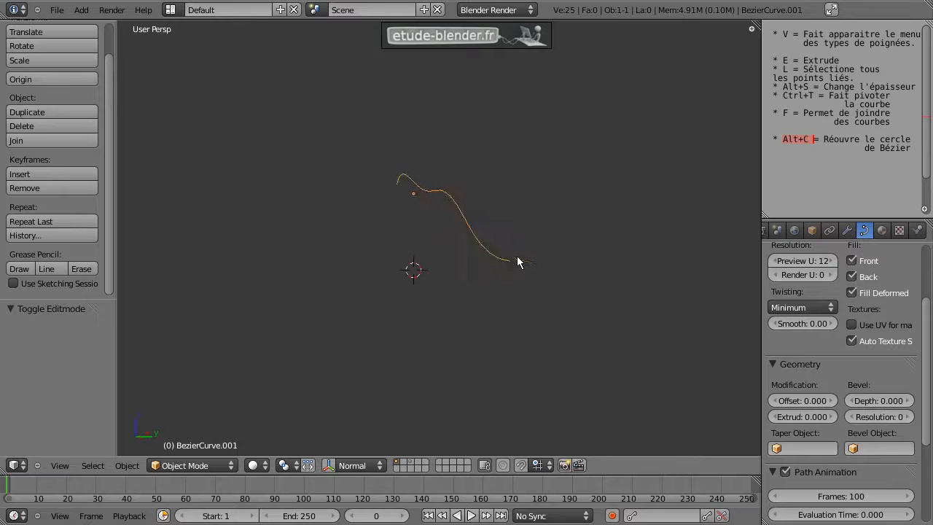
# Disable Front and Back fill and give the curve a bevel depth of 0.242, bevel resolution 11 and preview resolution 42
pyautogui.click(852, 261)
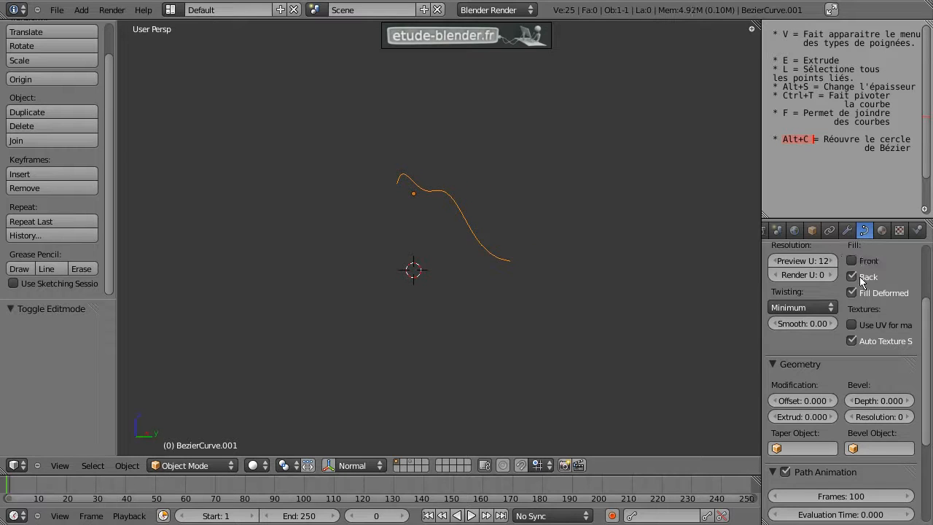
pyautogui.click(852, 276)
pyautogui.moveTo(869, 399); pyautogui.dragTo(119, 414)
pyautogui.moveTo(876, 418); pyautogui.dragTo(94, 429)
pyautogui.moveTo(801, 260); pyautogui.dragTo(841, 268)
# In Edit Mode, move the tube's two end points and its middle point to bend it in three dimensions
pyautogui.moveTo(553, 291); pyautogui.dragTo(427, 281, button='middle')
pyautogui.press('Tab')
pyautogui.moveTo(376, 317); pyautogui.dragTo(283, 239, button='right')
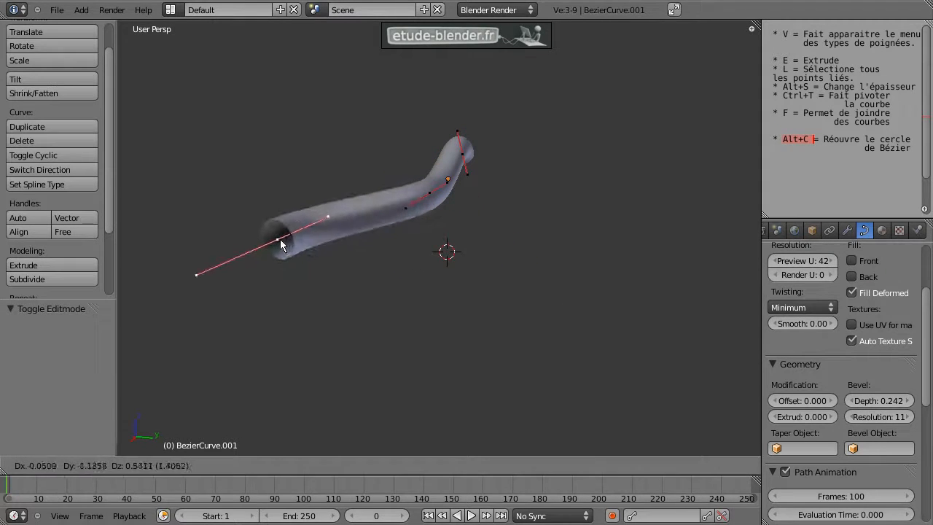
pyautogui.click(283, 240)
pyautogui.moveTo(414, 217); pyautogui.dragTo(425, 253, button='middle')
pyautogui.moveTo(429, 207); pyautogui.dragTo(497, 224, button='right')
pyautogui.click(497, 224)
pyautogui.moveTo(481, 219); pyautogui.dragTo(400, 191, button='middle')
pyautogui.moveTo(509, 121); pyautogui.dragTo(510, 88, button='right')
pyautogui.click(510, 88)
# From the top view, shift the tube's right end point and extrude a new point about 1.86 in X and 1.53 in Y
pyautogui.moveTo(510, 92); pyautogui.dragTo(394, 184, button='middle')
pyautogui.press('KP_5')
pyautogui.press('KP_7')
pyautogui.moveTo(548, 287); pyautogui.dragTo(618, 280, button='right')
pyautogui.press('e')
pyautogui.click(741, 200)
pyautogui.scroll(-1, 692, 237)
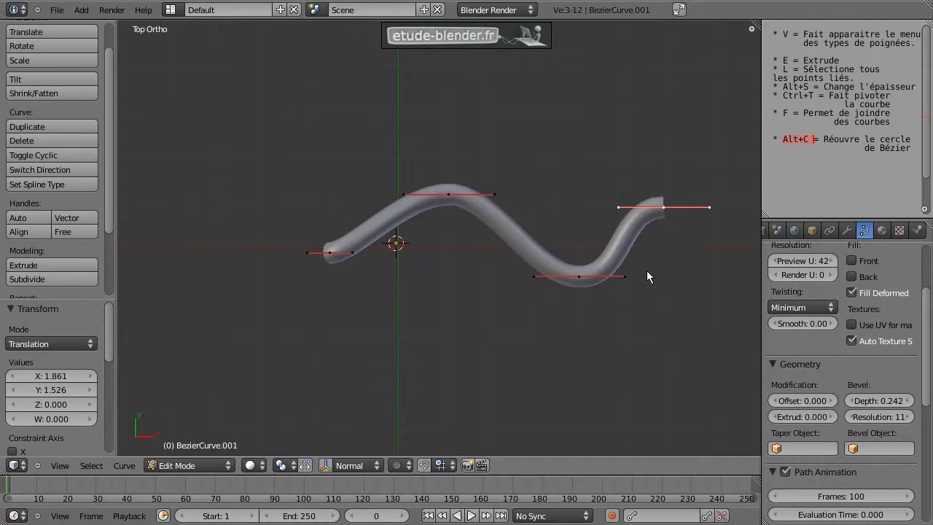
# Extrude another point from the tube's right end and raise the first crest's control point about 0.92 in Y
pyautogui.press('e')
pyautogui.click(127, 217)
pyautogui.moveTo(448, 194); pyautogui.dragTo(451, 151, button='right')
pyautogui.scroll(-1, 588, 232)
# Move the tube's right end point about -3.61 in Y and rotate its handles to continue the bend downward
pyautogui.press('g')
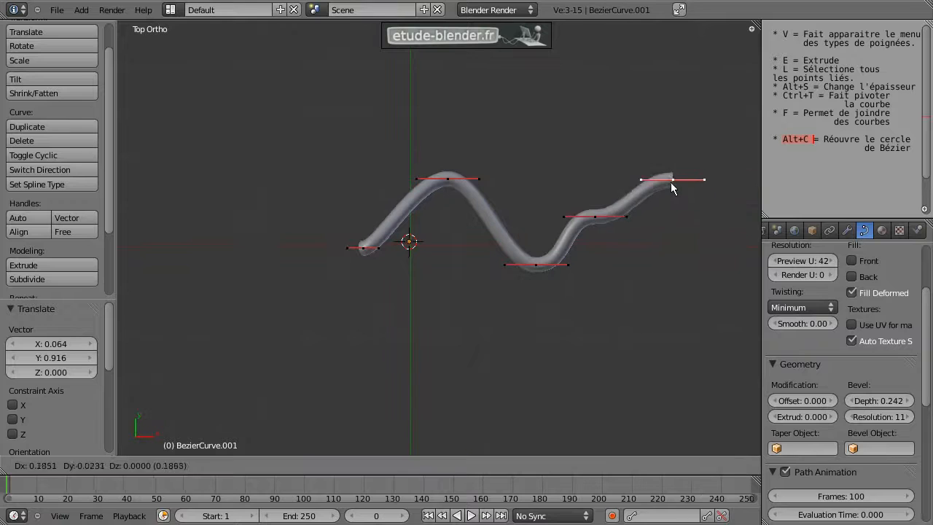
pyautogui.click(669, 297)
pyautogui.press('r')
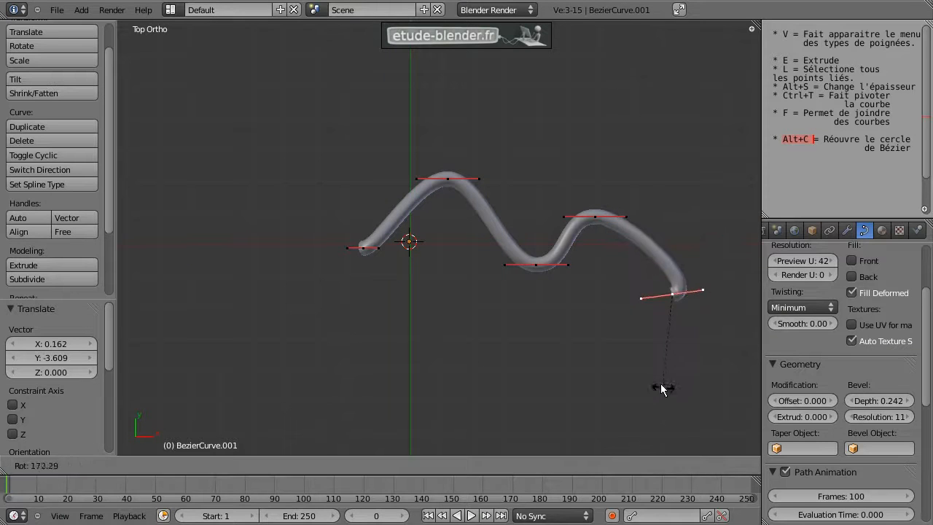
pyautogui.click(702, 341)
# Extrude two more points leftward below the curve, the last about -3.68 in X and -0.25 in Y
pyautogui.press('e')
pyautogui.click(509, 434)
pyautogui.press('e')
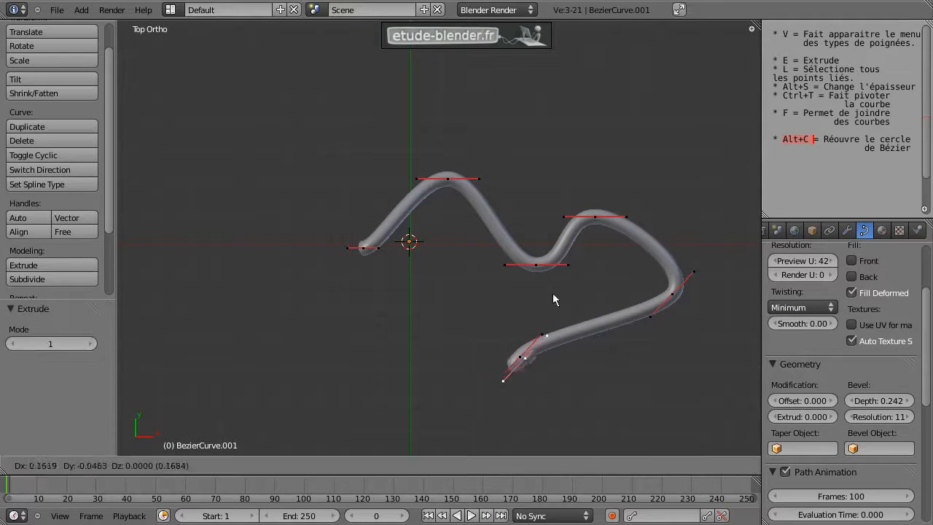
pyautogui.click(432, 303)
# Join the tube's two open ends with Make Segment, and toggle the loop open and closed again
pyautogui.rightClick(357, 252)
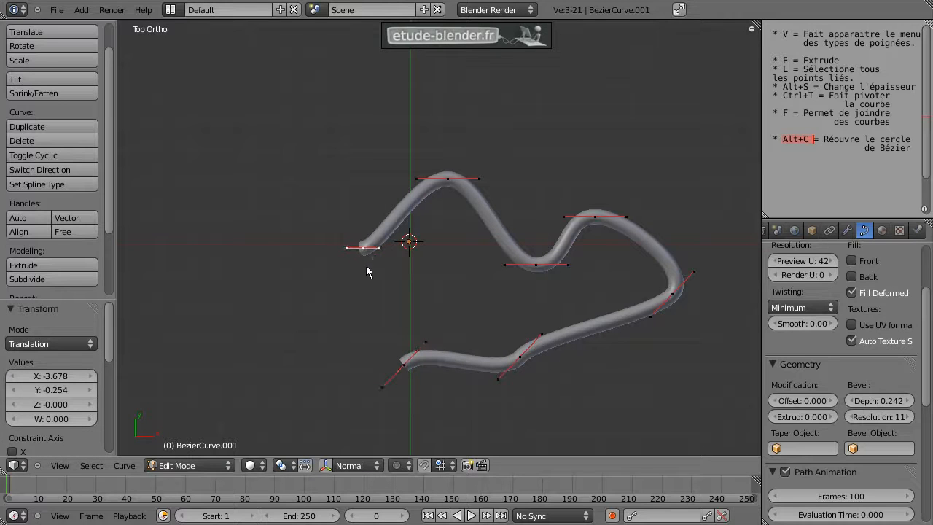
pyautogui.keyDown('shift'); pyautogui.rightClick(408, 368); pyautogui.keyUp('shift')
pyautogui.scroll(1, 438, 323)
pyautogui.press('f')
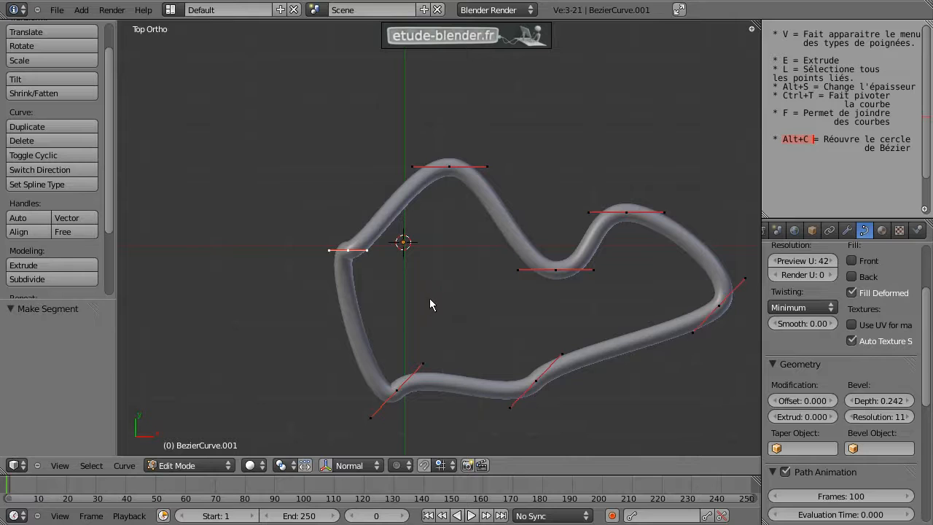
pyautogui.hotkey('alt', 'c')
pyautogui.hotkey('alt', 'c')
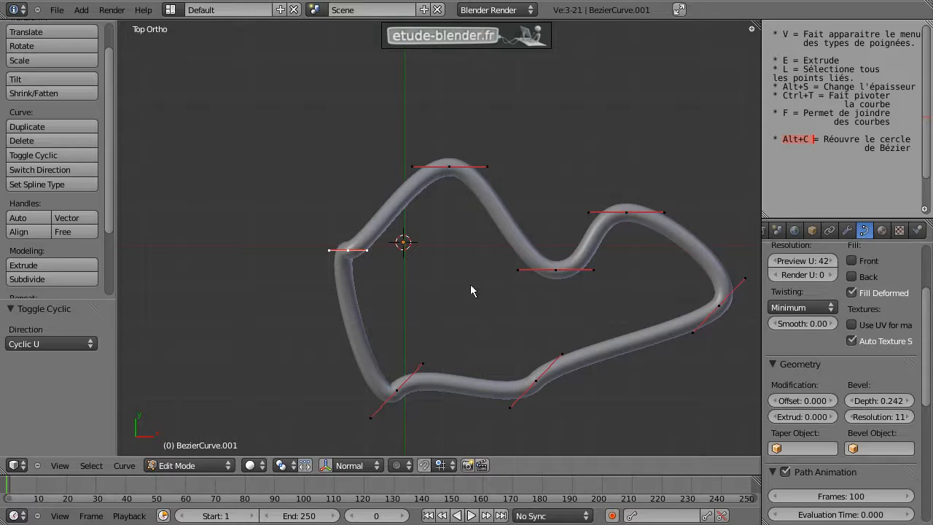
# Rotate the loop's leftmost control point by about -77.8° to smooth the junction
pyautogui.press('r')
pyautogui.click(395, 137)
pyautogui.moveTo(359, 291); pyautogui.dragTo(461, 182, button='middle')
# Thicken the tube at the first crest's control point with Shrink/Fatten by a factor of about 2.31
pyautogui.moveTo(781, 87); pyautogui.dragTo(822, 89)
pyautogui.rightClick(456, 167)
pyautogui.moveTo(386, 252); pyautogui.dragTo(442, 186, button='middle')
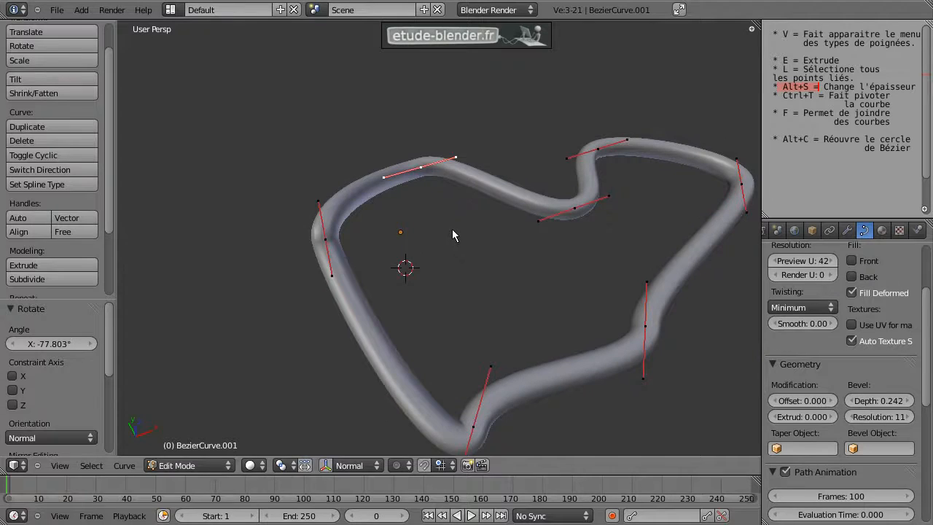
pyautogui.hotkey('alt', 's')
pyautogui.click(495, 317)
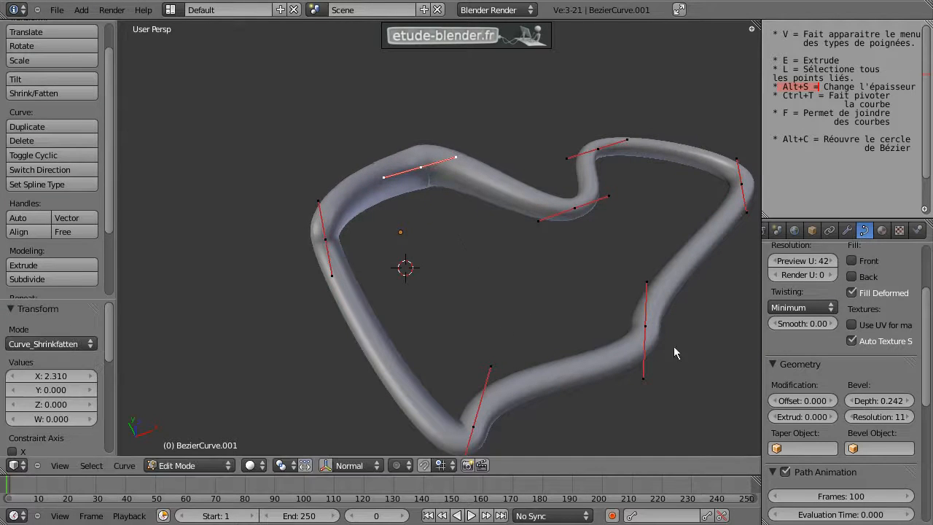
# Thicken the tube's lower-right control point by a factor of about 2.75 and move its upper handle outward
pyautogui.rightClick(675, 348)
pyautogui.hotkey('alt', 's')
pyautogui.click(664, 329)
pyautogui.rightClick(668, 281)
pyautogui.press('g')
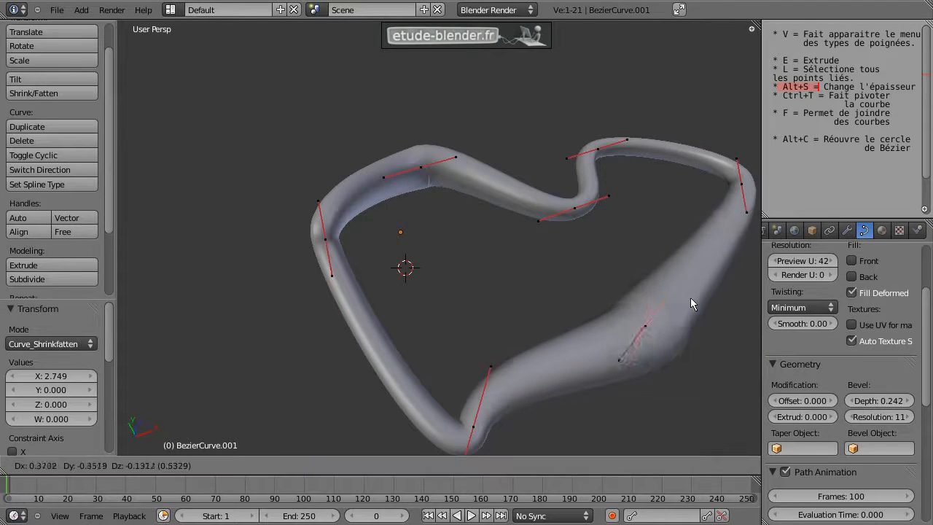
pyautogui.click(696, 297)
# Rotate the loop's bottom control point about 51.6° and fatten the lower-right point by a further factor of about 1.29
pyautogui.rightClick(482, 424)
pyautogui.press('r')
pyautogui.click(638, 381)
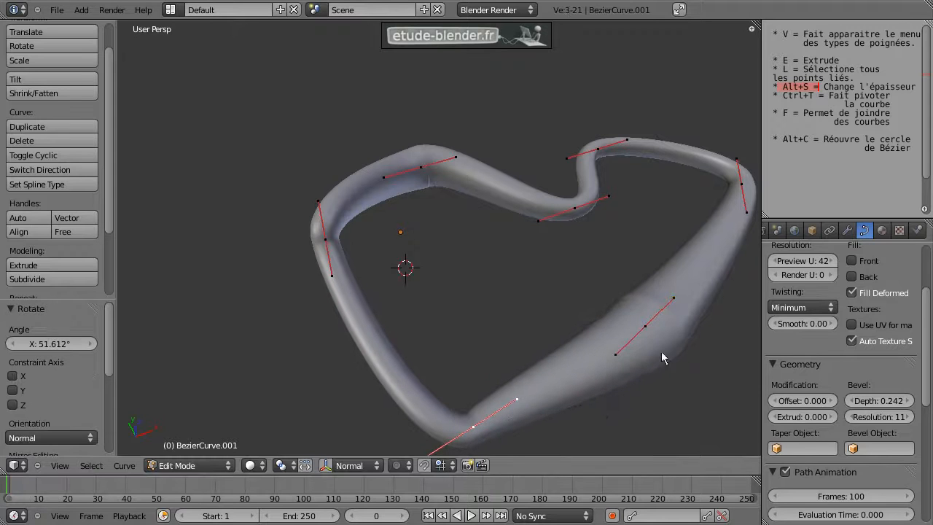
pyautogui.rightClick(661, 328)
pyautogui.hotkey('alt', 's')
pyautogui.click(660, 332)
# Try tilting the control point at the loop's right end while viewing the tube in wireframe
pyautogui.moveTo(661, 331); pyautogui.dragTo(634, 211, button='middle')
pyautogui.rightClick(634, 211)
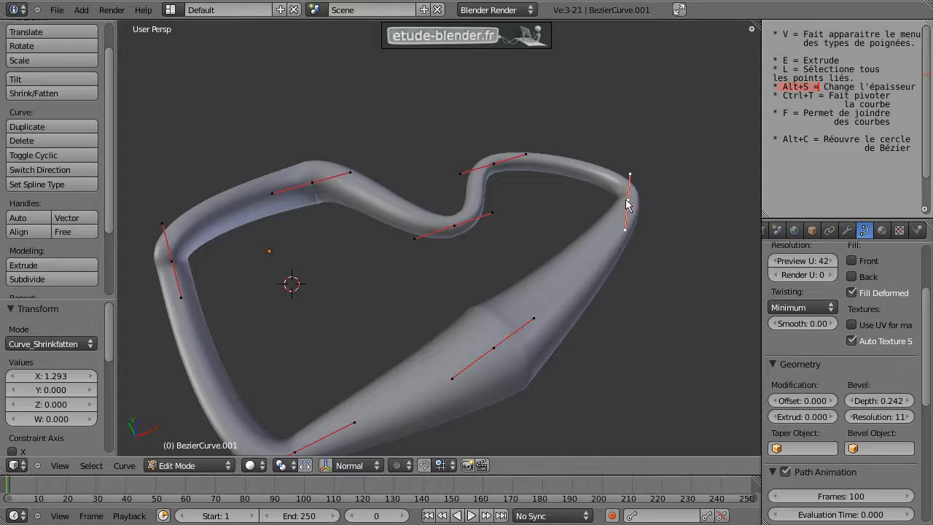
pyautogui.moveTo(626, 183); pyautogui.dragTo(476, 301, button='middle')
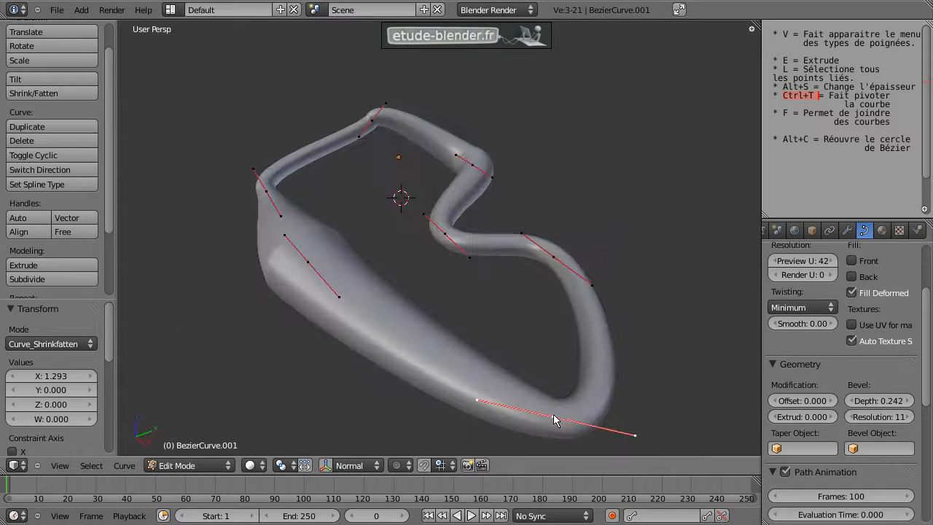
pyautogui.press('z')
pyautogui.press('z')
pyautogui.press('z')
pyautogui.moveTo(545, 390); pyautogui.dragTo(547, 298, button='middle')
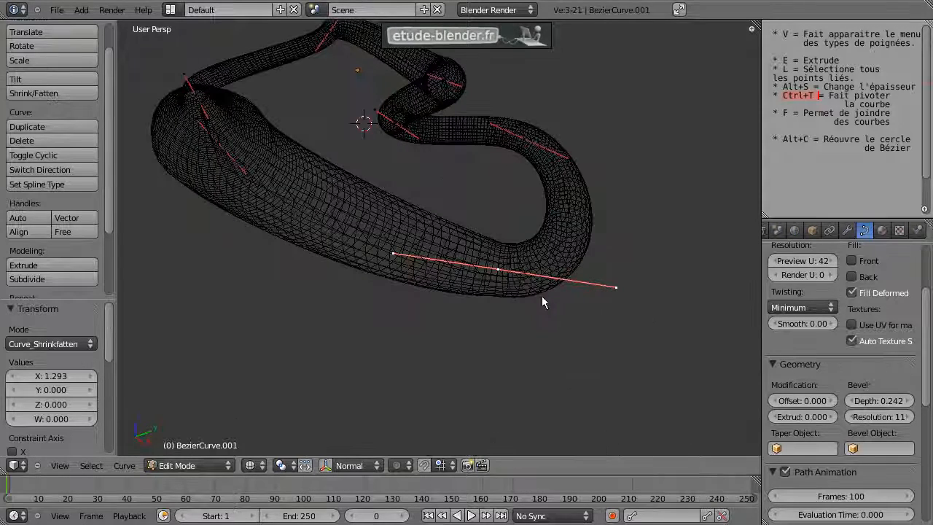
pyautogui.hotkey('ctrl', 't')
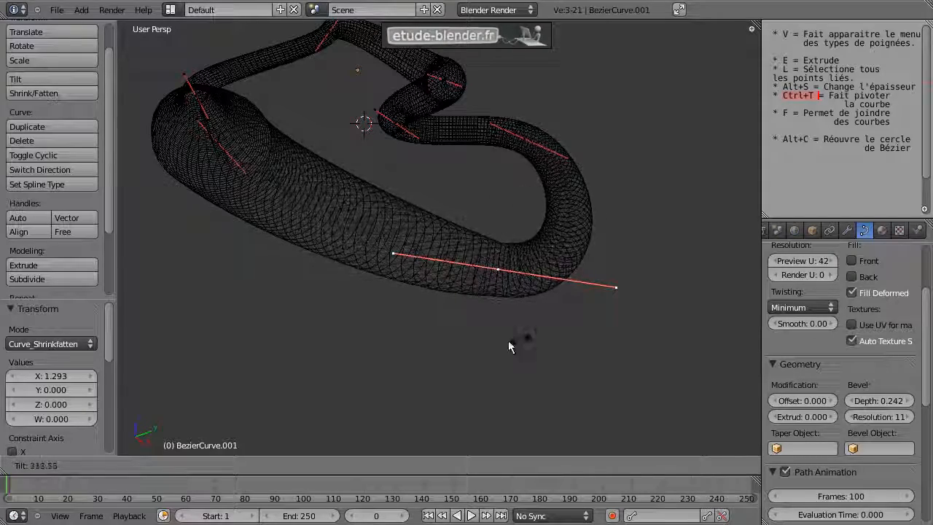
pyautogui.rightClick(442, 292)
# Restore solid shading and try tilting the same control point again
pyautogui.press('Tab')
pyautogui.press('Tab')
pyautogui.press('z')
pyautogui.hotkey('ctrl', 't')
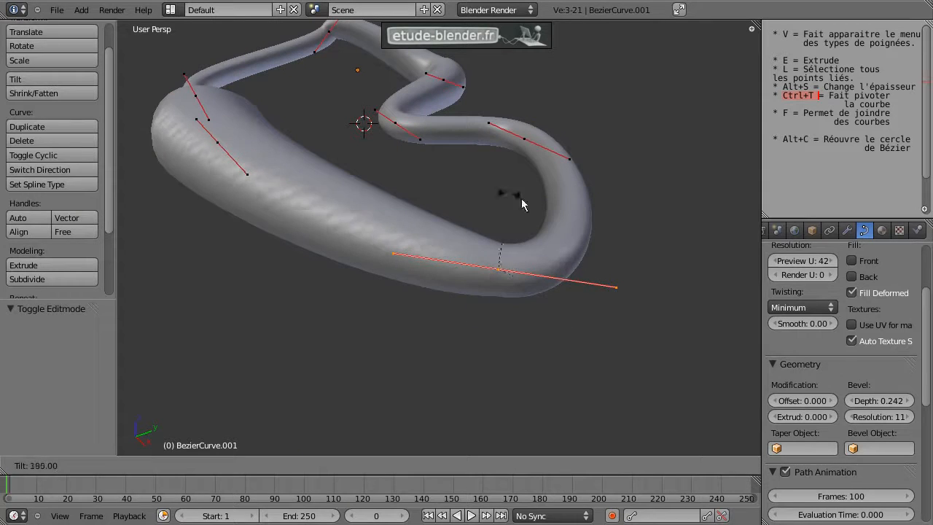
pyautogui.click(436, 235)
# Examine the tube's varying thickness from other angles, in both Object Mode and Edit Mode
pyautogui.moveTo(351, 236); pyautogui.dragTo(193, 255, button='middle')
pyautogui.rightClick(352, 178)
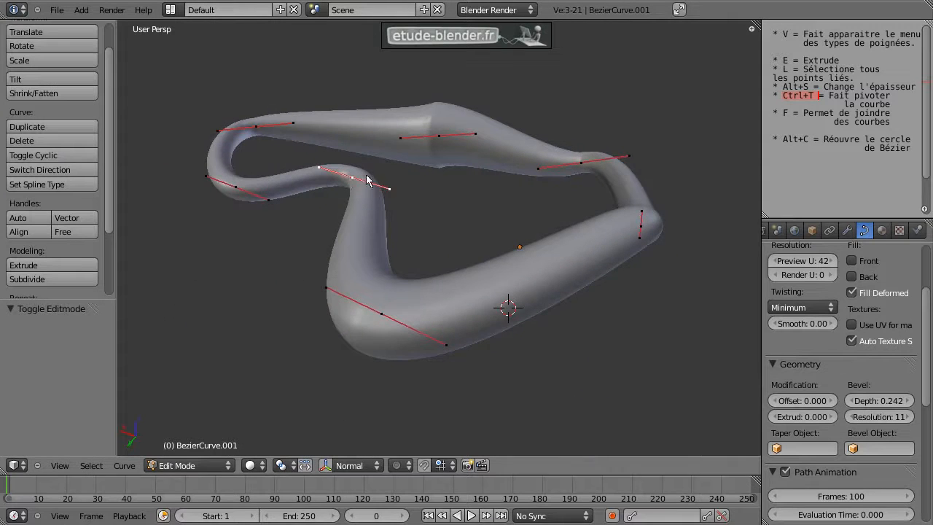
pyautogui.moveTo(377, 179); pyautogui.dragTo(364, 167, button='middle')
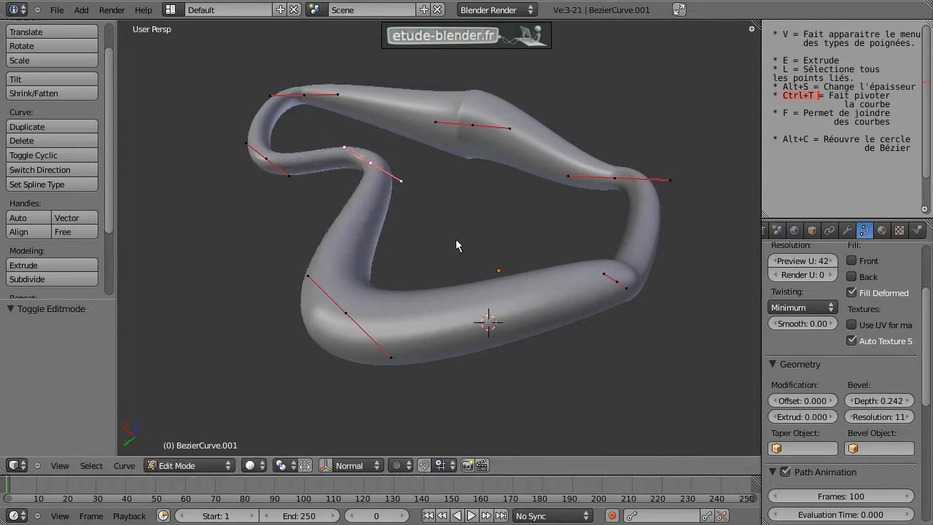
pyautogui.rightClick(614, 180)
pyautogui.press('Tab')
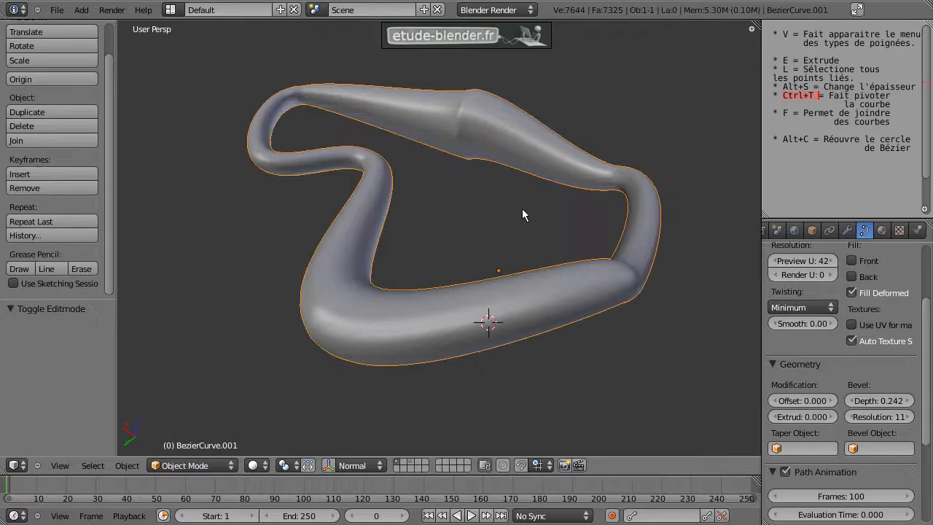
pyautogui.press('Tab')
pyautogui.rightClick(472, 125)
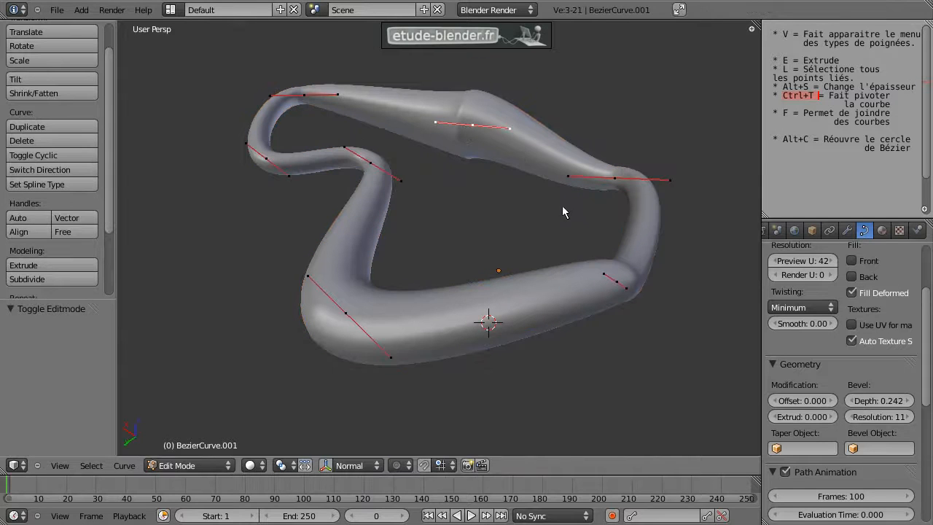
# In Object Mode, convert the curve to a mesh and open the mesh in Edit Mode
pyautogui.press('Tab')
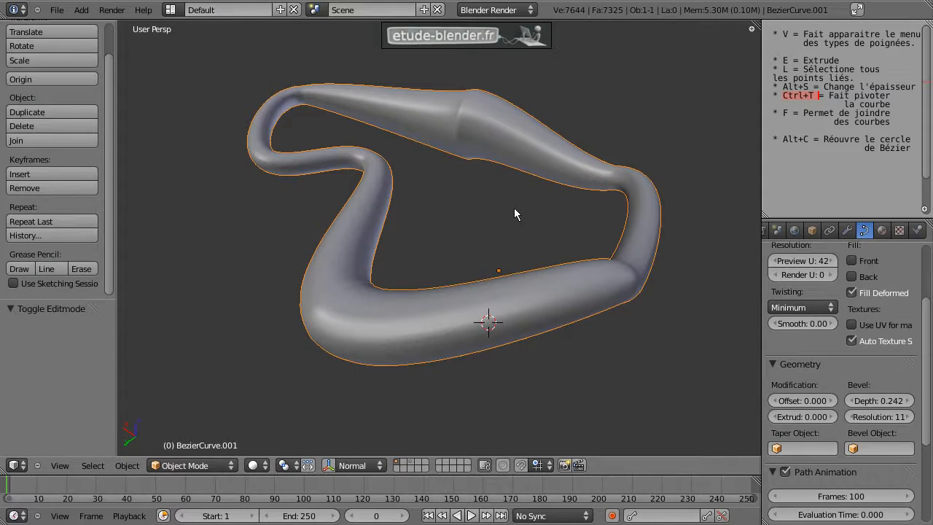
pyautogui.hotkey('alt', 'c')
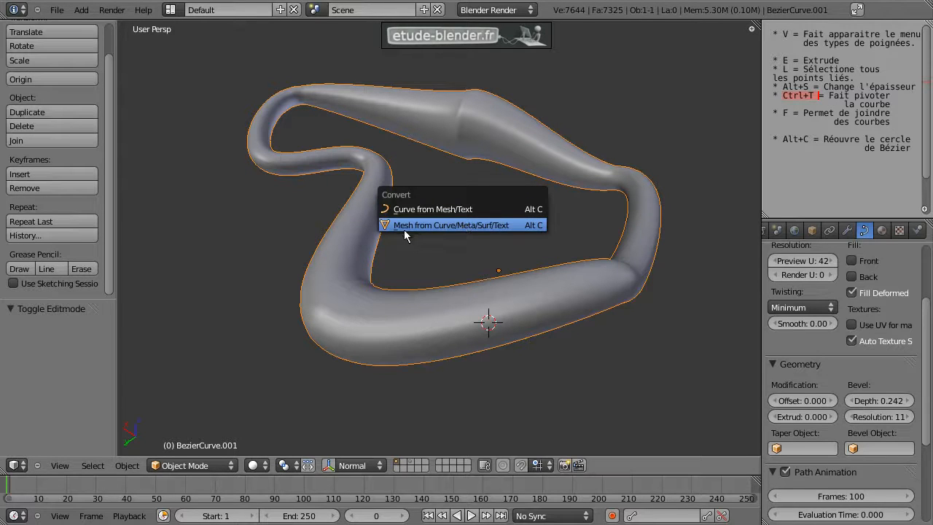
pyautogui.click(436, 225)
pyautogui.press('Tab')
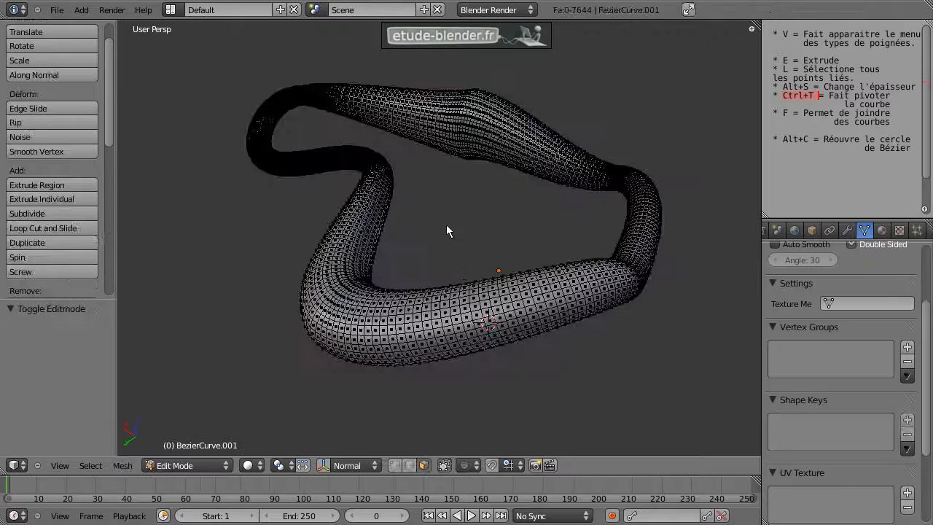